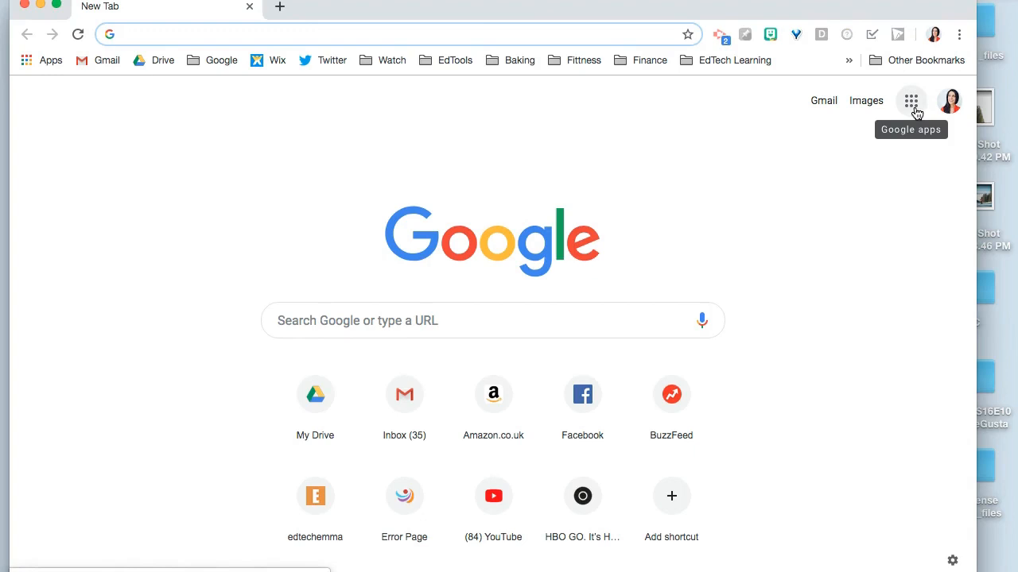
Open the Google Docs home page, and open the starred Demo Docs folder of Google Drive in a new tab.
{"action": "left_click", "coordinate": [911, 102]}
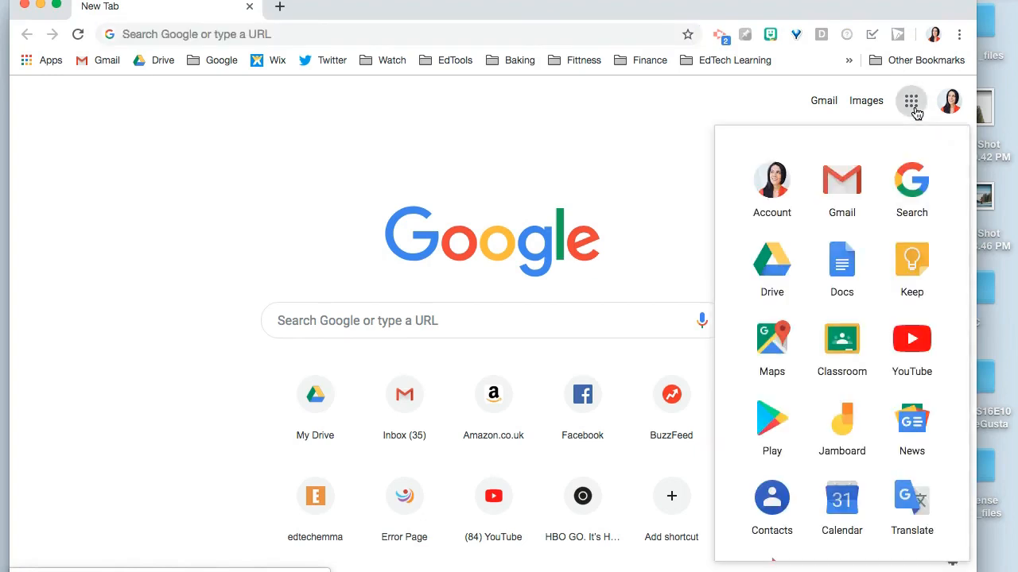
{"action": "left_click", "coordinate": [835, 263]}
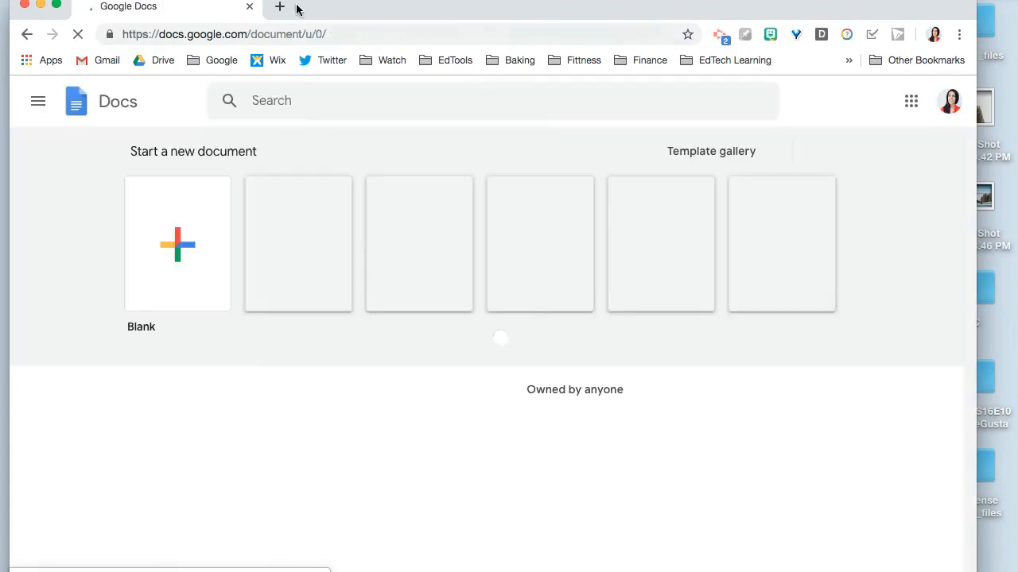
{"action": "left_click", "coordinate": [281, 7]}
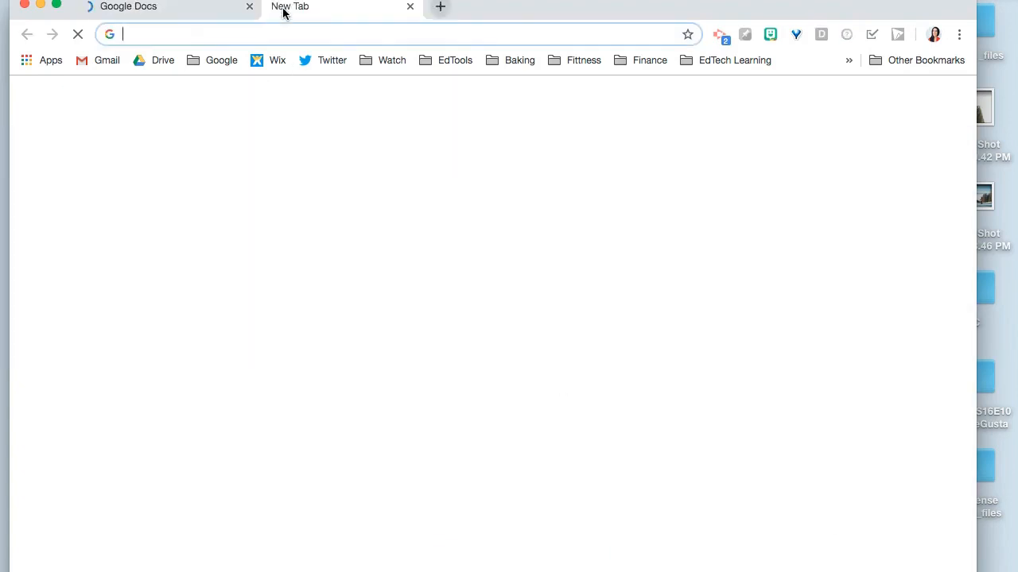
{"action": "left_click", "coordinate": [161, 61]}
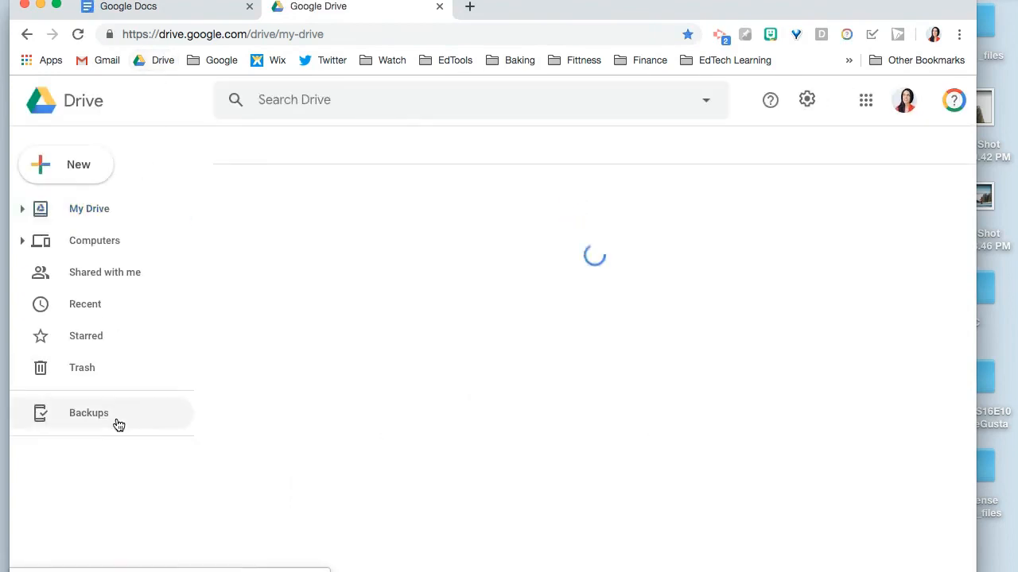
{"action": "left_click", "coordinate": [96, 342]}
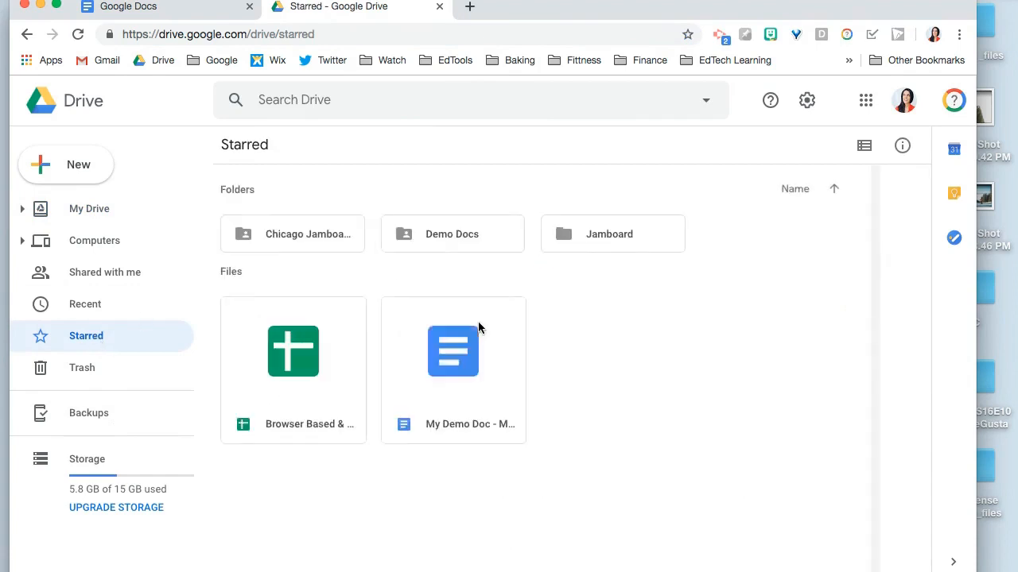
{"action": "double_click", "coordinate": [443, 238]}
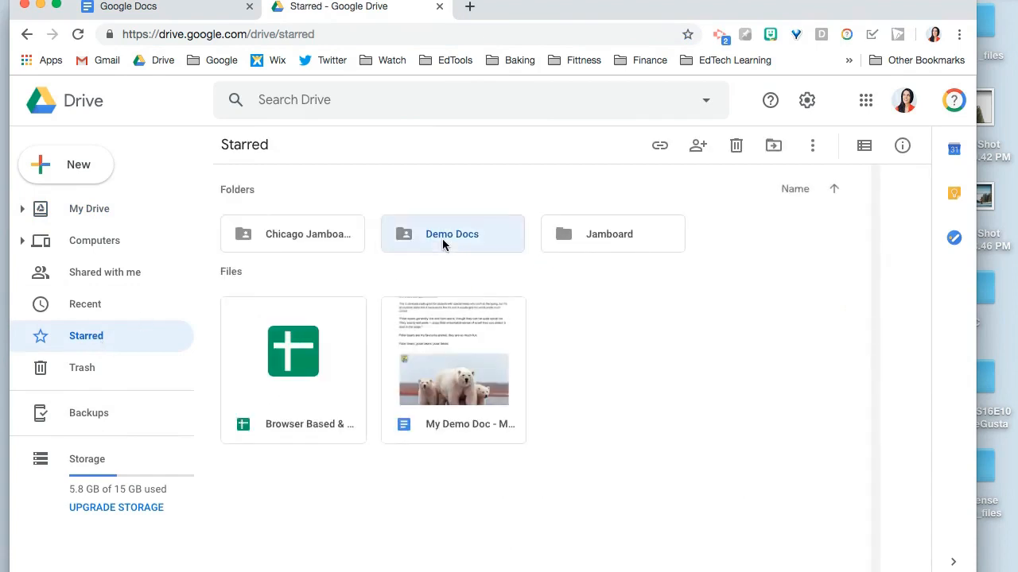
Create a blank Google Docs document inside the shared Demo Docs folder.
{"action": "left_click", "coordinate": [79, 168]}
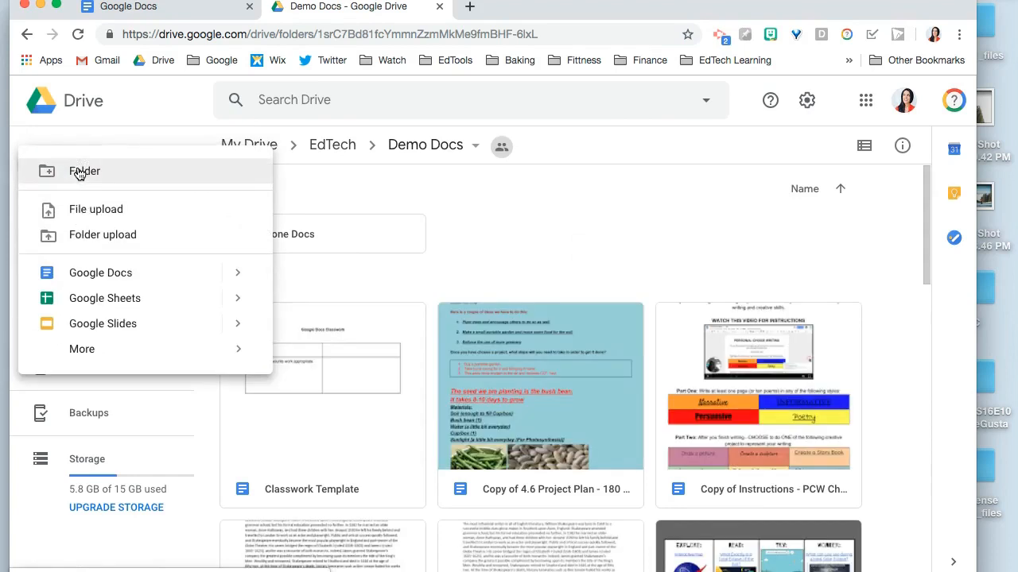
{"action": "left_click", "coordinate": [79, 269]}
{"action": "left_click", "coordinate": [634, 371]}
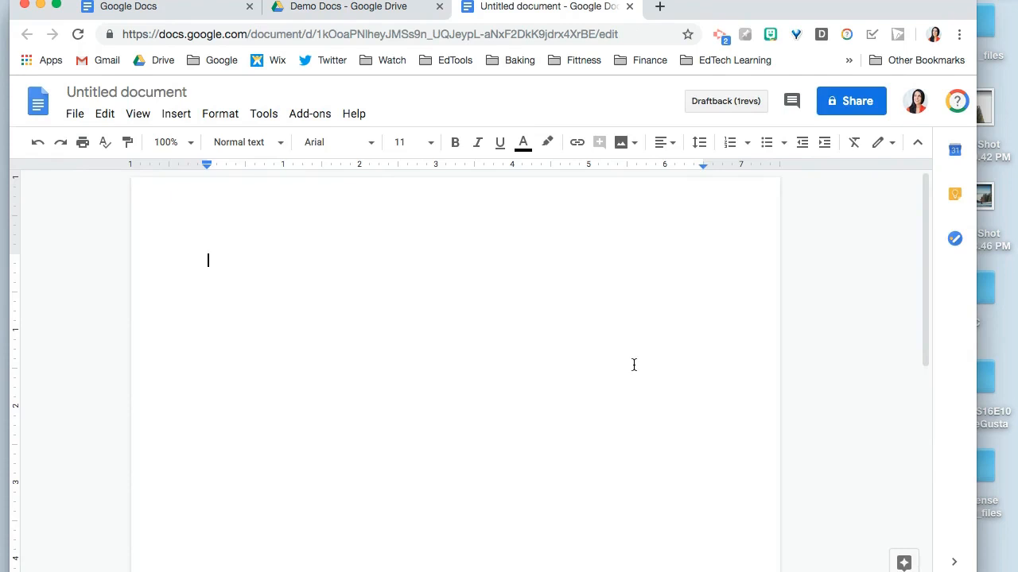
{"action": "left_click", "coordinate": [344, 143]}
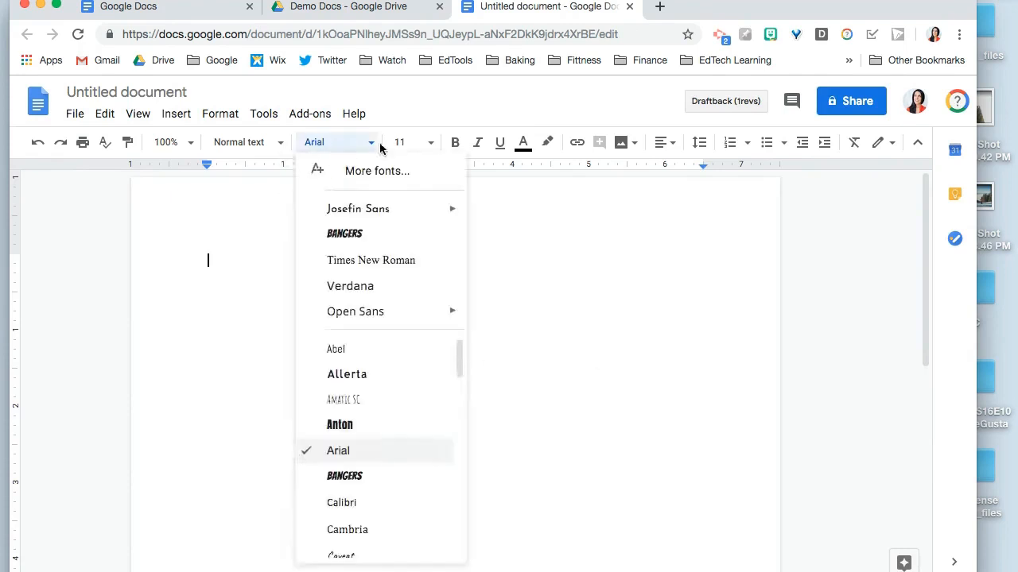
{"action": "left_click", "coordinate": [404, 142]}
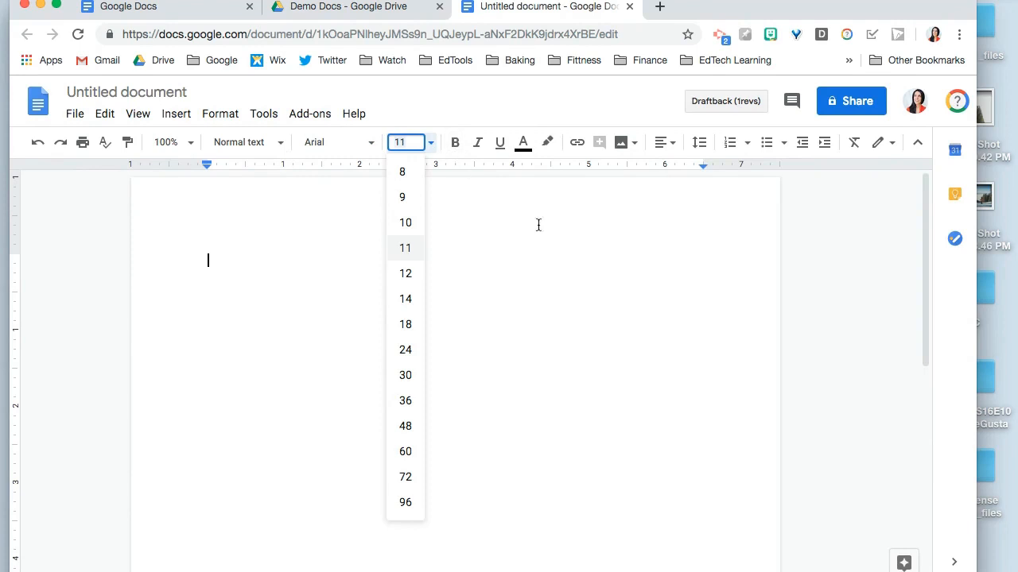
{"action": "left_click", "coordinate": [557, 244]}
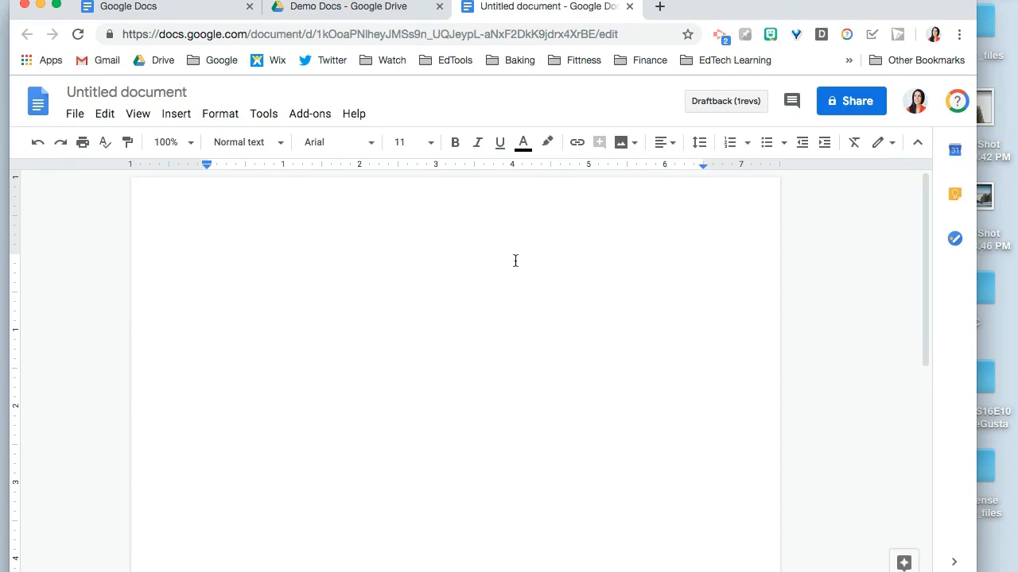
Open voice typing for the blank document and look through its list of dictation languages.
{"action": "left_click", "coordinate": [264, 116]}
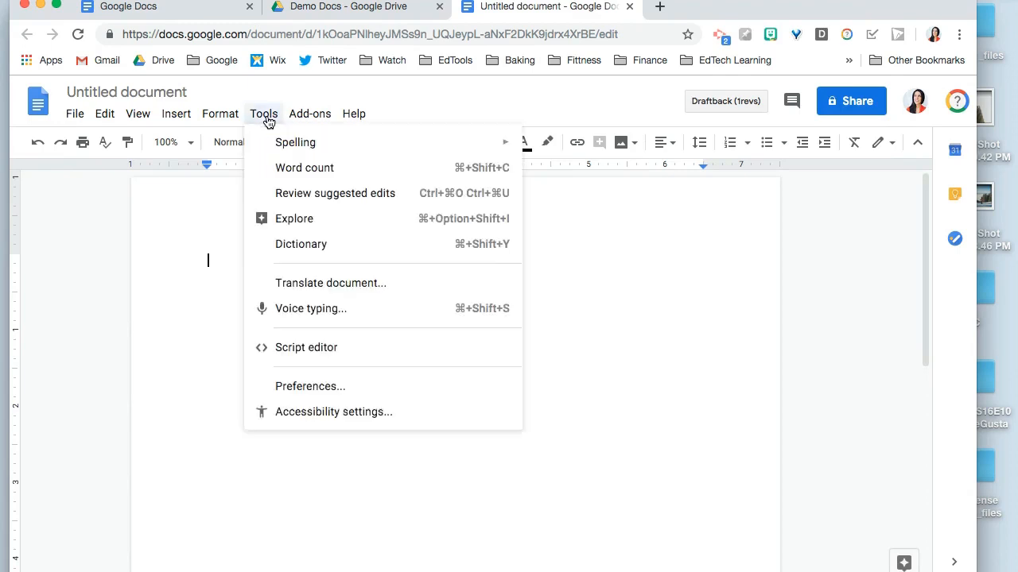
{"action": "left_click", "coordinate": [357, 317]}
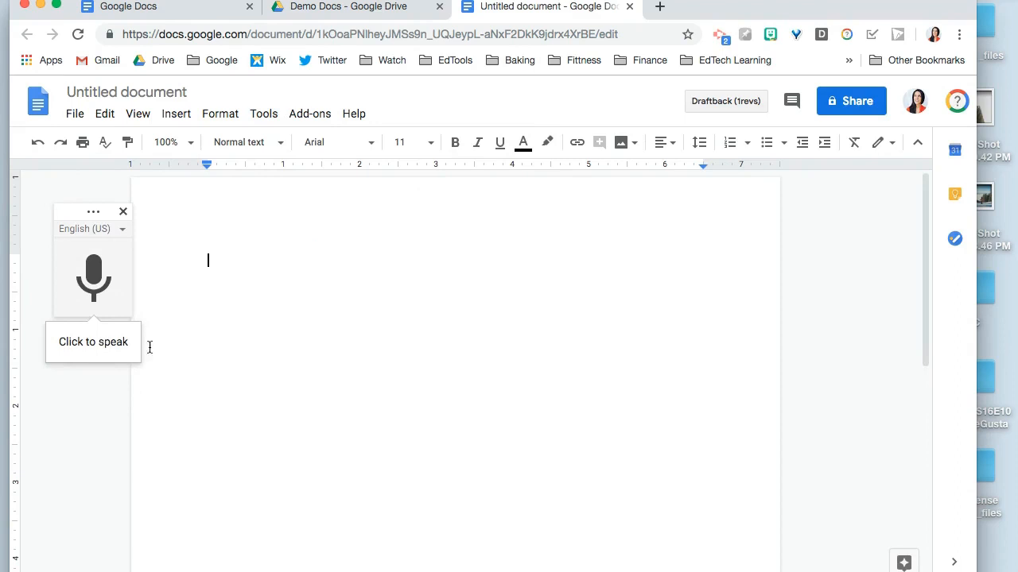
{"action": "left_click", "coordinate": [123, 230]}
{"action": "scroll", "coordinate": [194, 415], "scroll_direction": "down", "scroll_amount": 3}
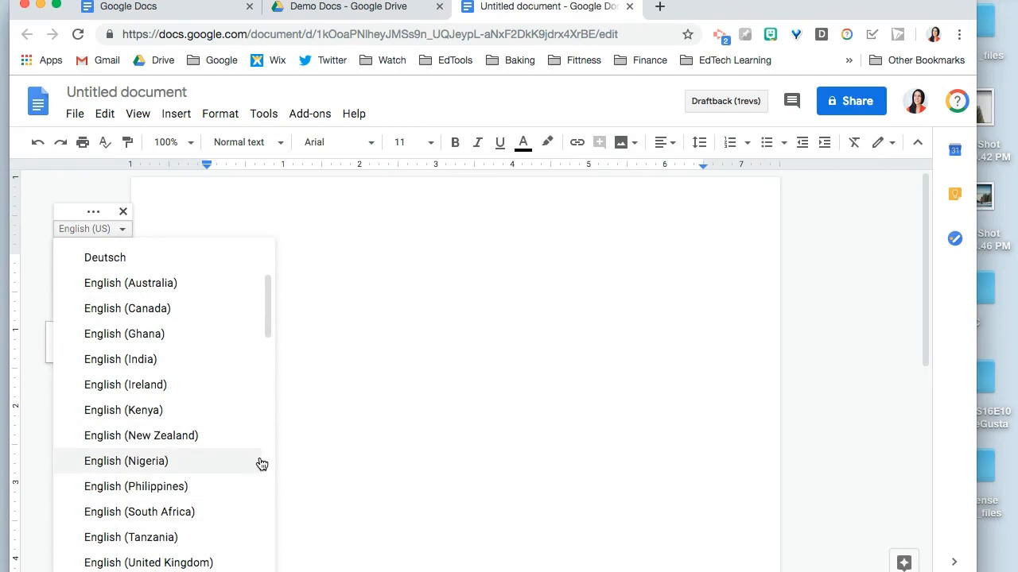
{"action": "scroll", "coordinate": [261, 465], "scroll_direction": "down", "scroll_amount": 5}
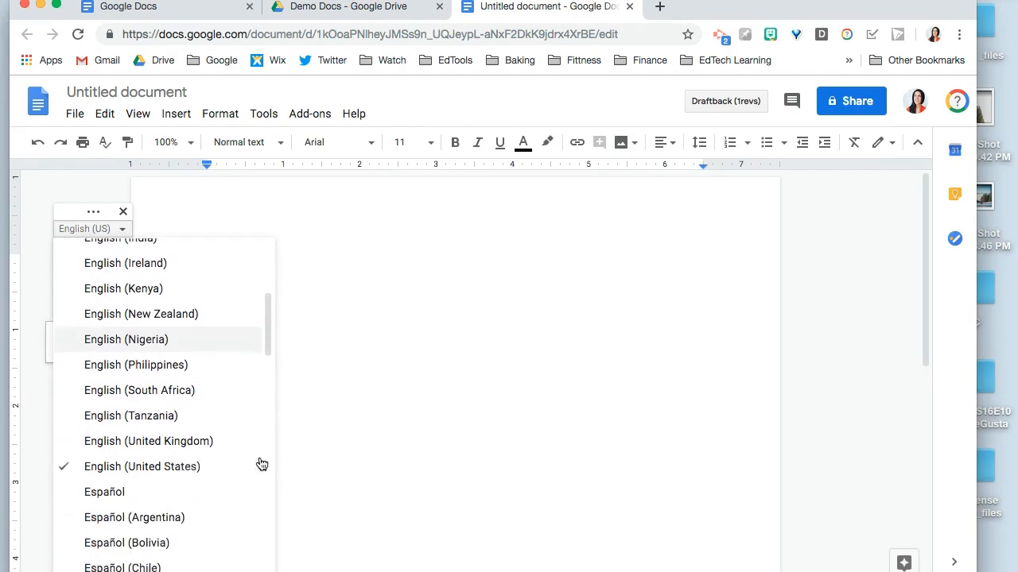
{"action": "scroll", "coordinate": [262, 465], "scroll_direction": "down", "scroll_amount": 5}
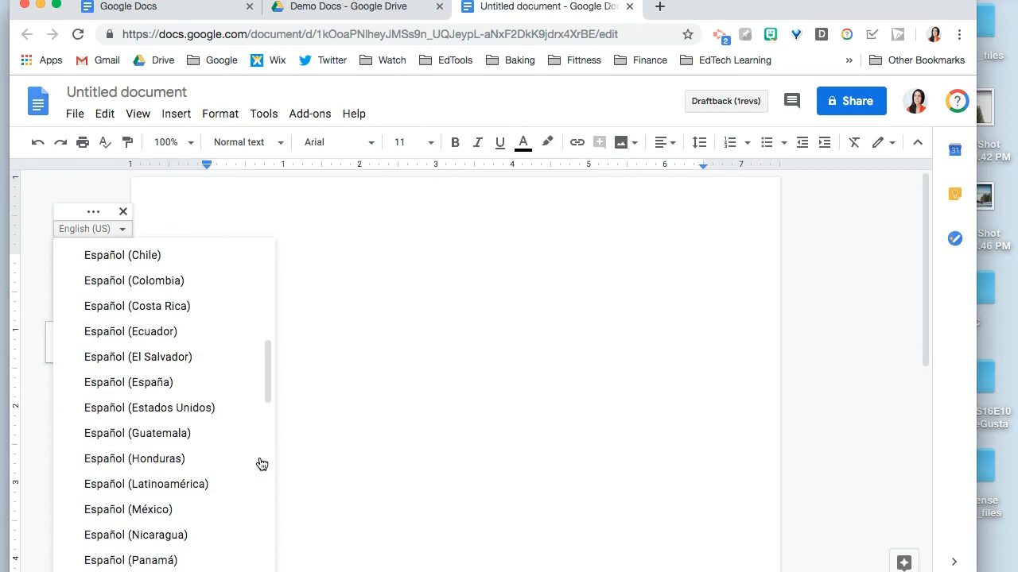
{"action": "scroll", "coordinate": [261, 464], "scroll_direction": "up", "scroll_amount": 5}
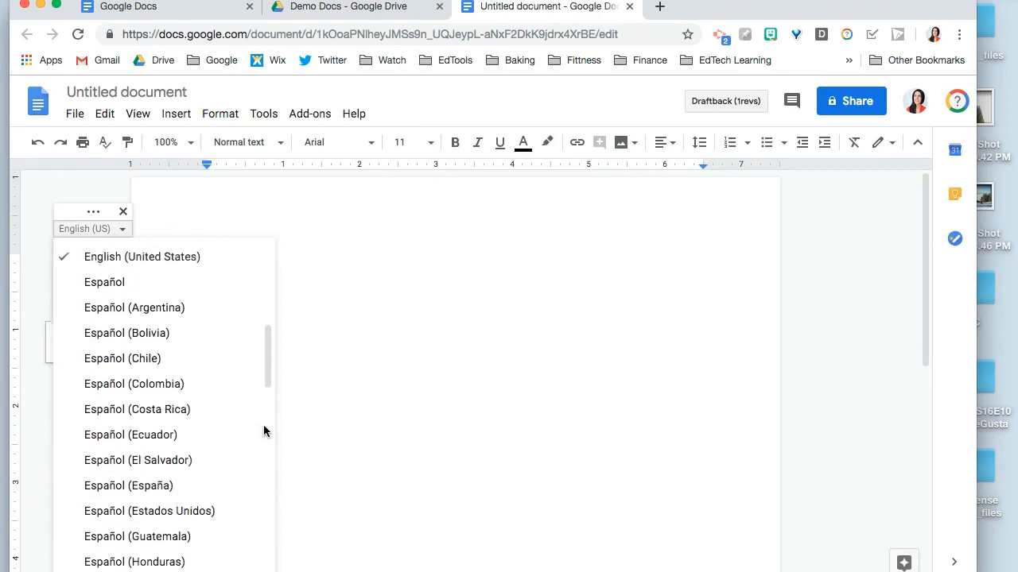
{"action": "left_click", "coordinate": [170, 294]}
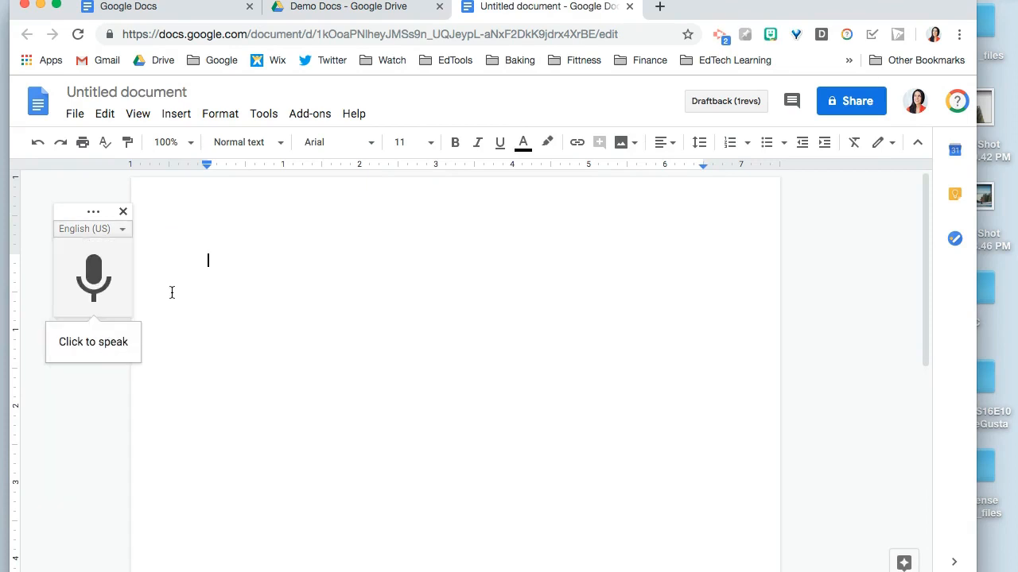
Dictate two paragraphs, beginning "I can start dictating my text" and "This saves a lot of time, and it's a lot of fun!", and stop recording.
{"action": "left_click", "coordinate": [93, 283]}
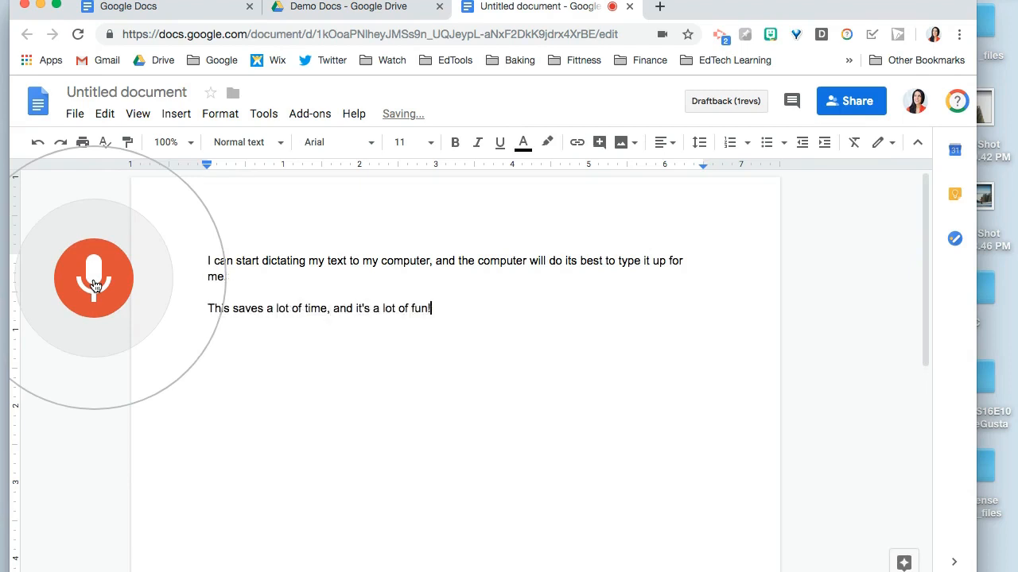
{"action": "left_click", "coordinate": [93, 287]}
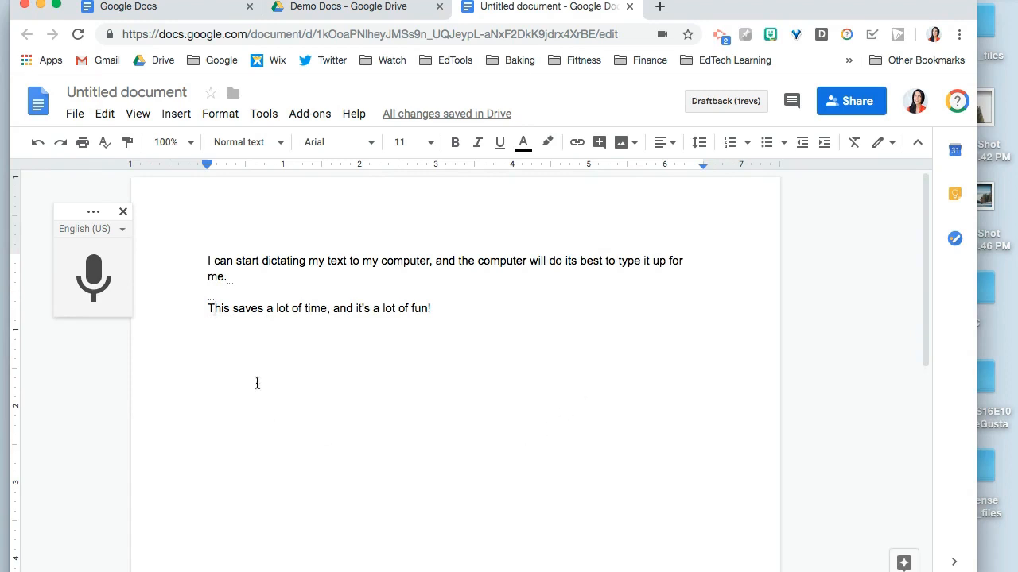
Create a Danish translated copy of the dictated document, keeping the suggested title.
{"action": "left_click", "coordinate": [264, 114]}
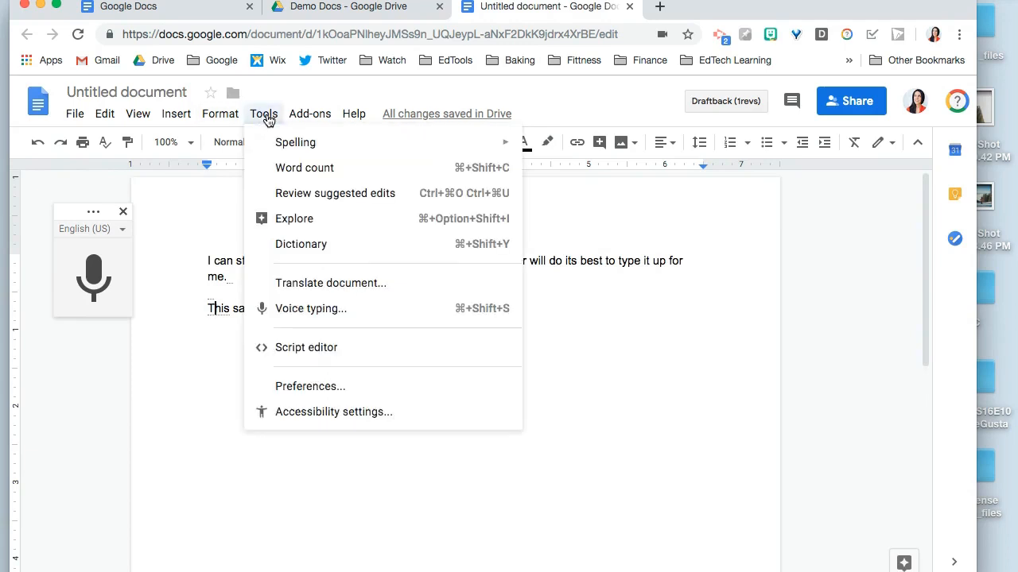
{"action": "left_click", "coordinate": [411, 284]}
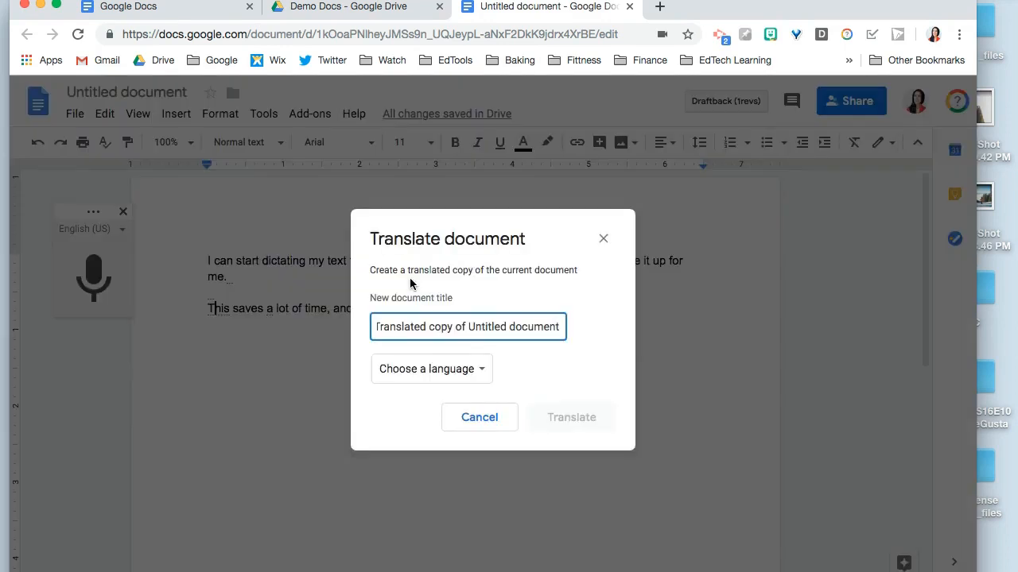
{"action": "left_click", "coordinate": [453, 370]}
{"action": "scroll", "coordinate": [454, 377], "scroll_direction": "down", "scroll_amount": 5}
{"action": "scroll", "coordinate": [453, 380], "scroll_direction": "down", "scroll_amount": 2}
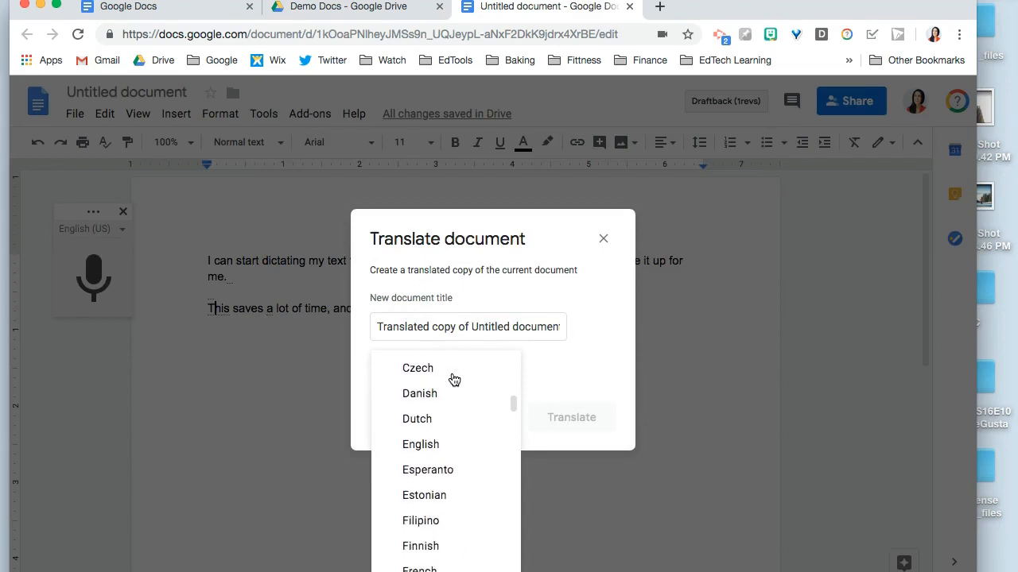
{"action": "left_click", "coordinate": [439, 375]}
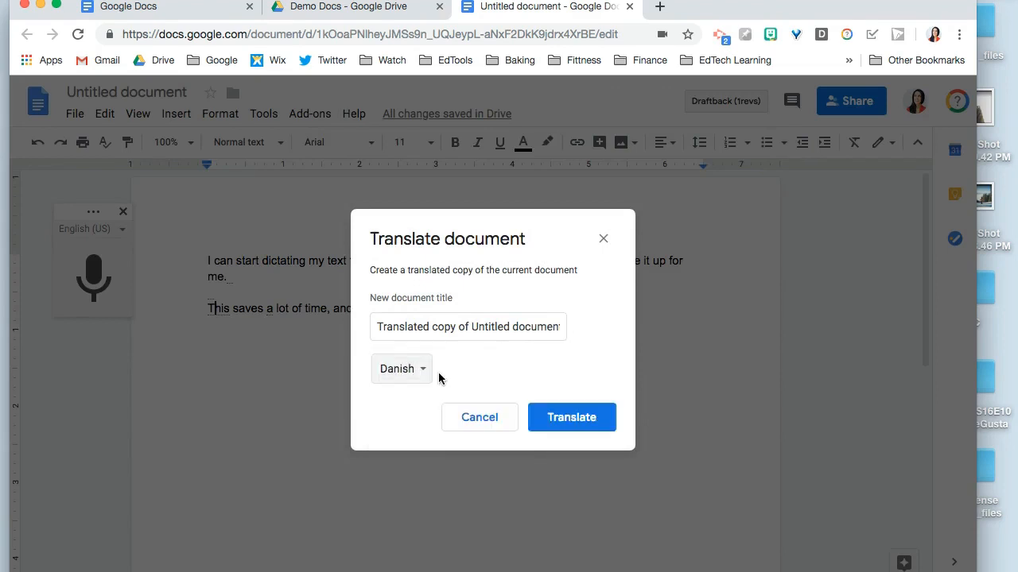
{"action": "left_click", "coordinate": [598, 419]}
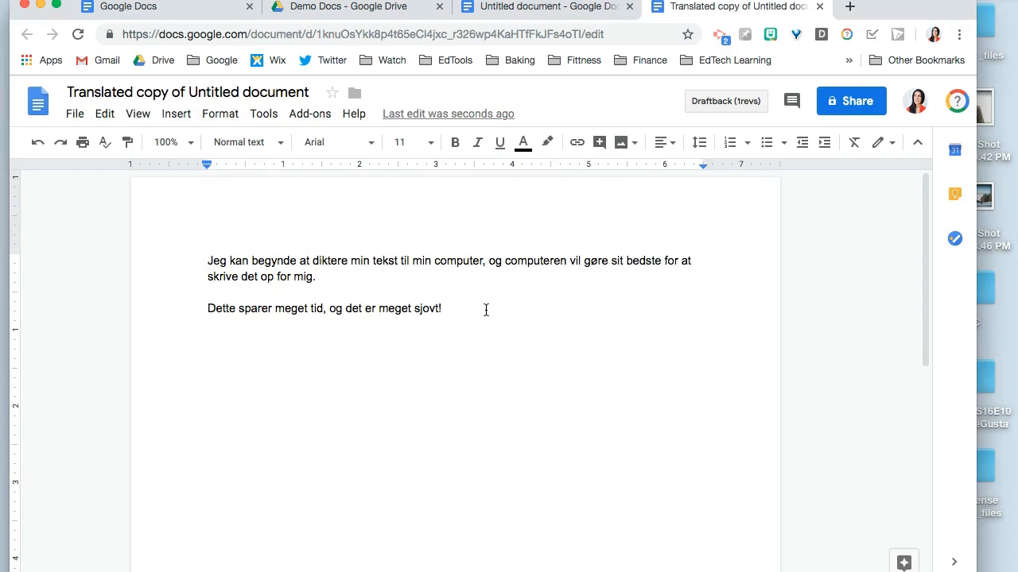
In the other, empty untitled document, write "Alaska" and name the document Alaska.
{"action": "left_click", "coordinate": [544, 6]}
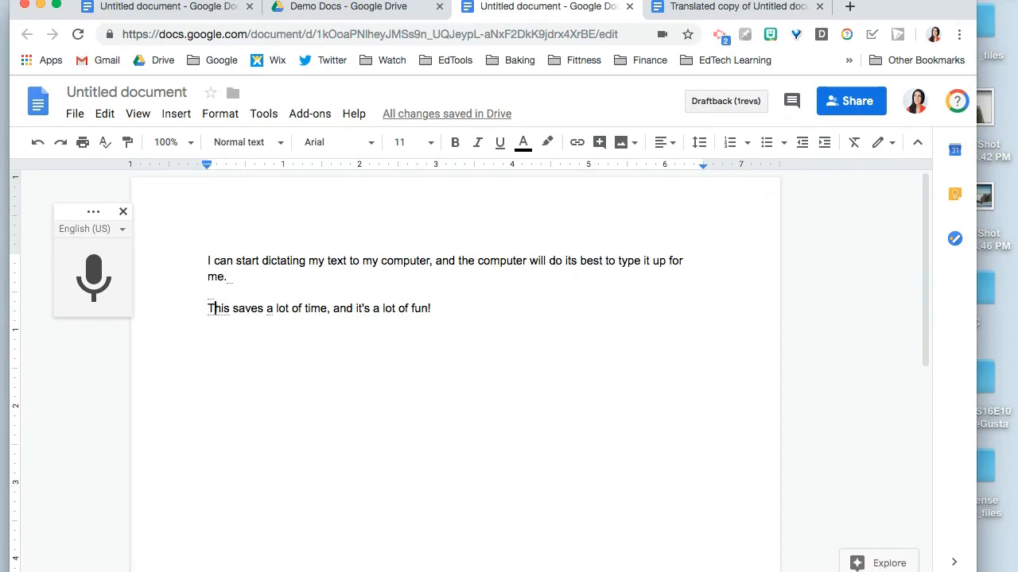
{"action": "left_click", "coordinate": [189, 13]}
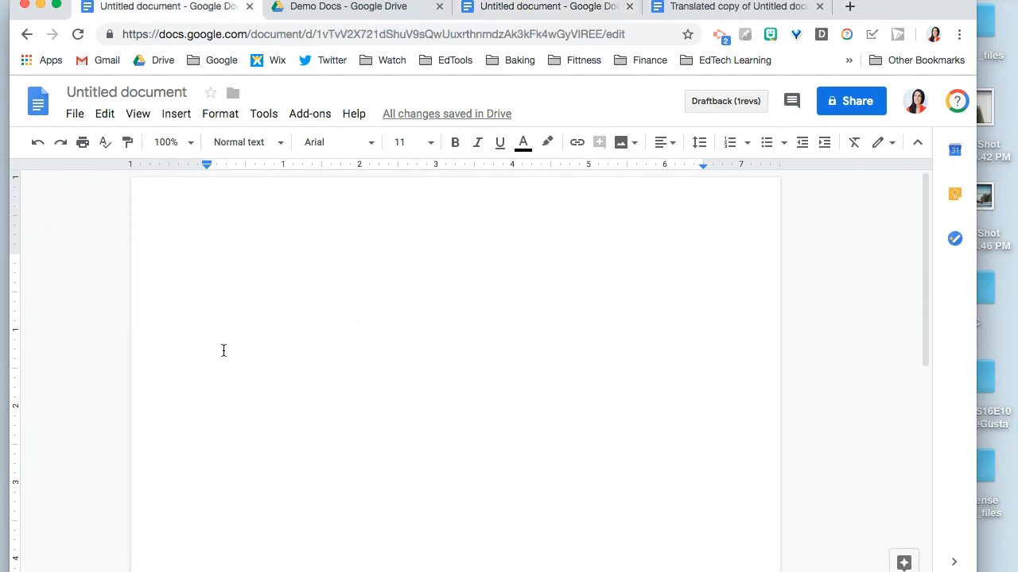
{"action": "type", "text": "Alaska"}
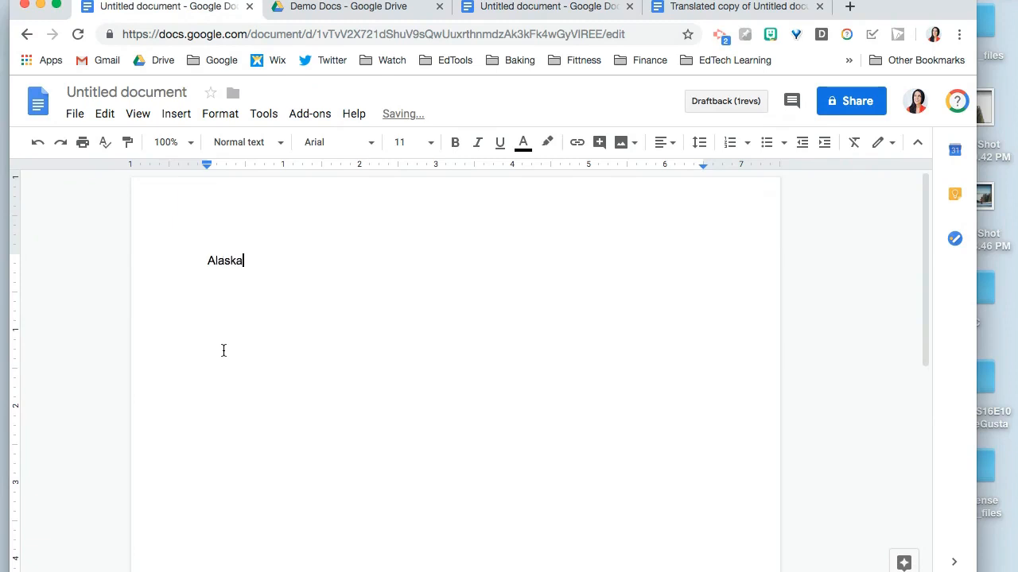
{"action": "left_click", "coordinate": [124, 93]}
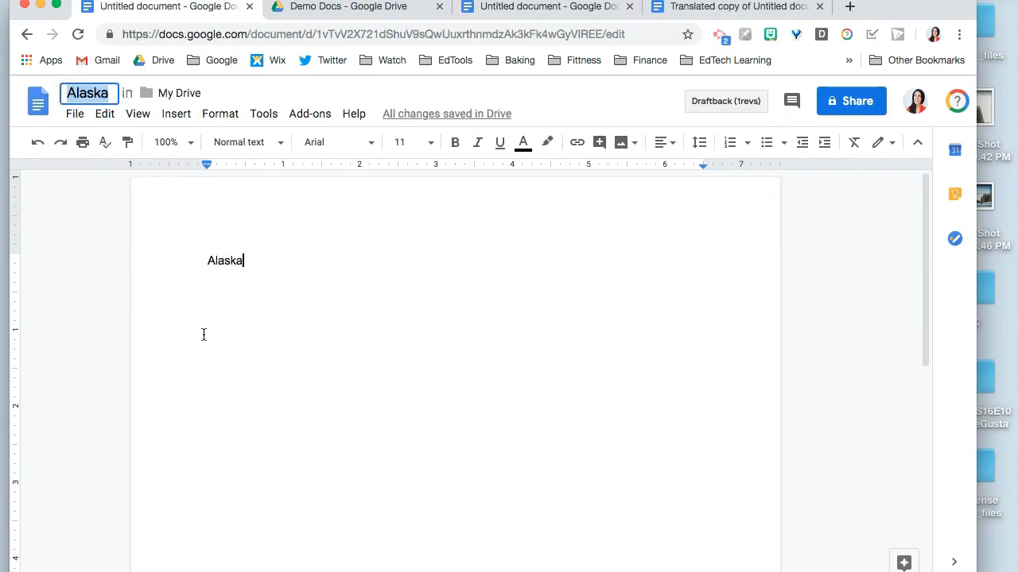
{"action": "key", "text": "Return"}
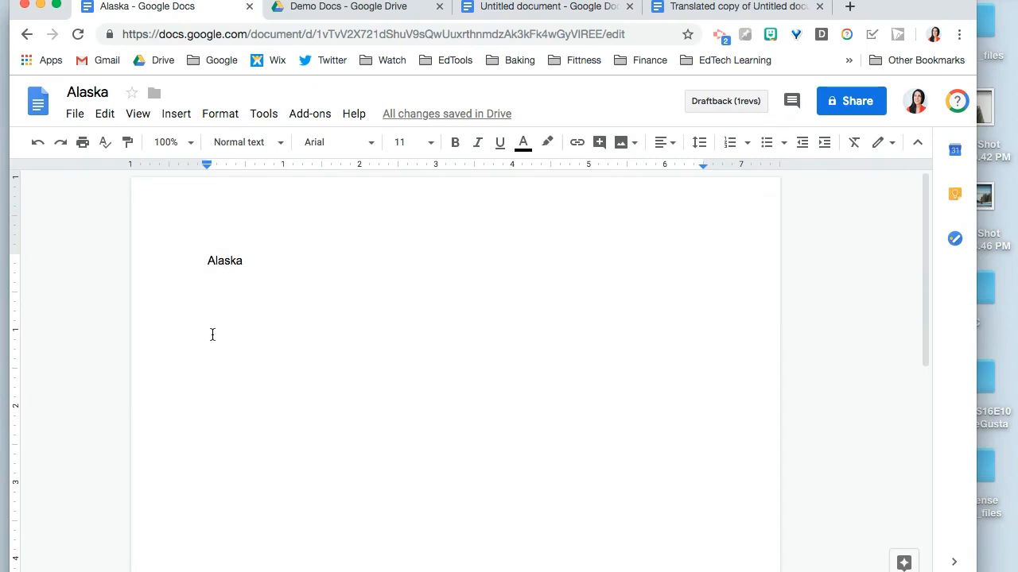
Open Explore for the Alaska document, look through its suggested images and research, and open the Alaska (US State) topic.
{"action": "left_click", "coordinate": [889, 563]}
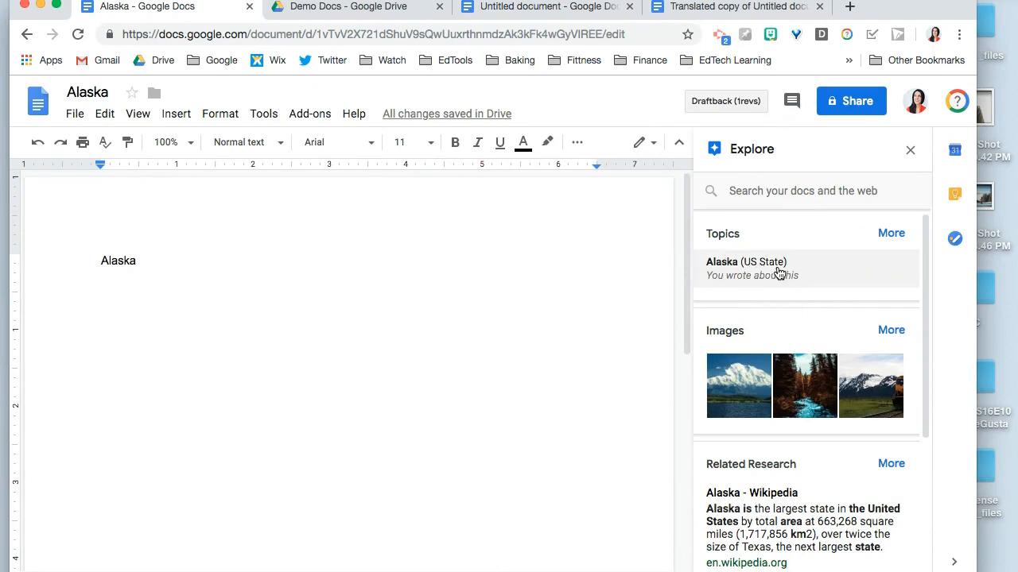
{"action": "scroll", "coordinate": [779, 273], "scroll_direction": "down", "scroll_amount": 1}
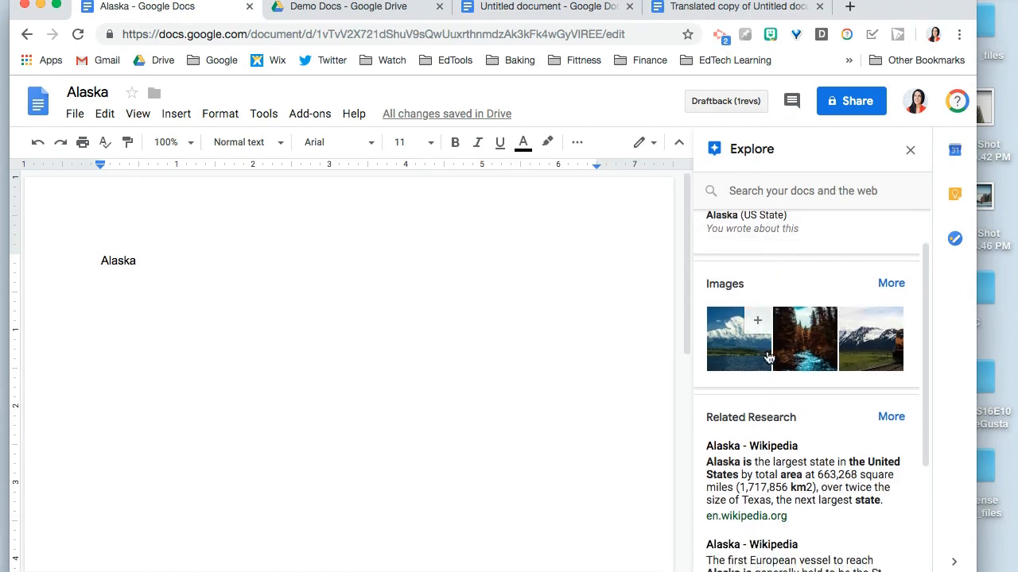
{"action": "scroll", "coordinate": [819, 445], "scroll_direction": "down", "scroll_amount": 2}
{"action": "scroll", "coordinate": [827, 475], "scroll_direction": "down", "scroll_amount": 2}
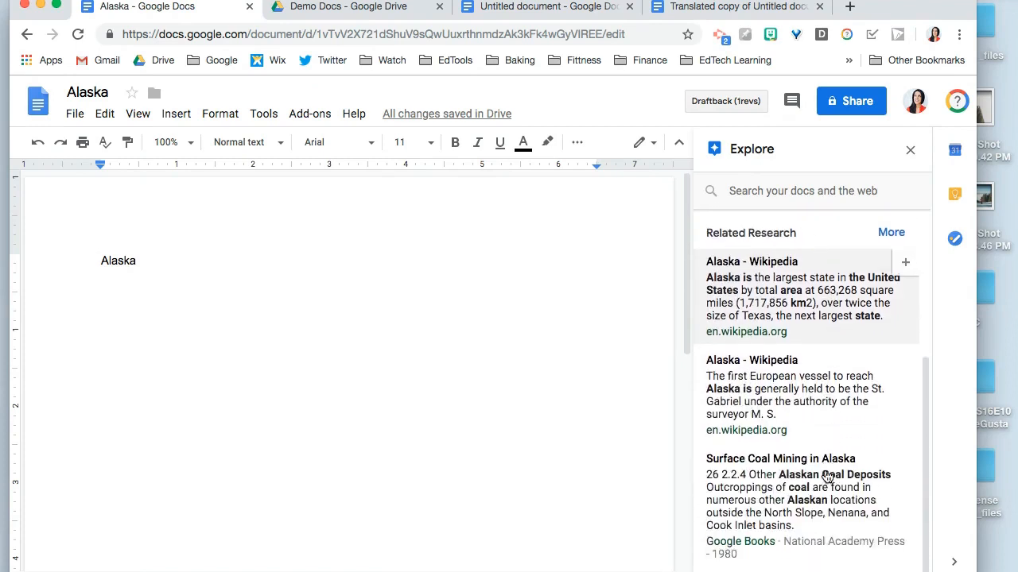
{"action": "scroll", "coordinate": [827, 475], "scroll_direction": "up", "scroll_amount": 5}
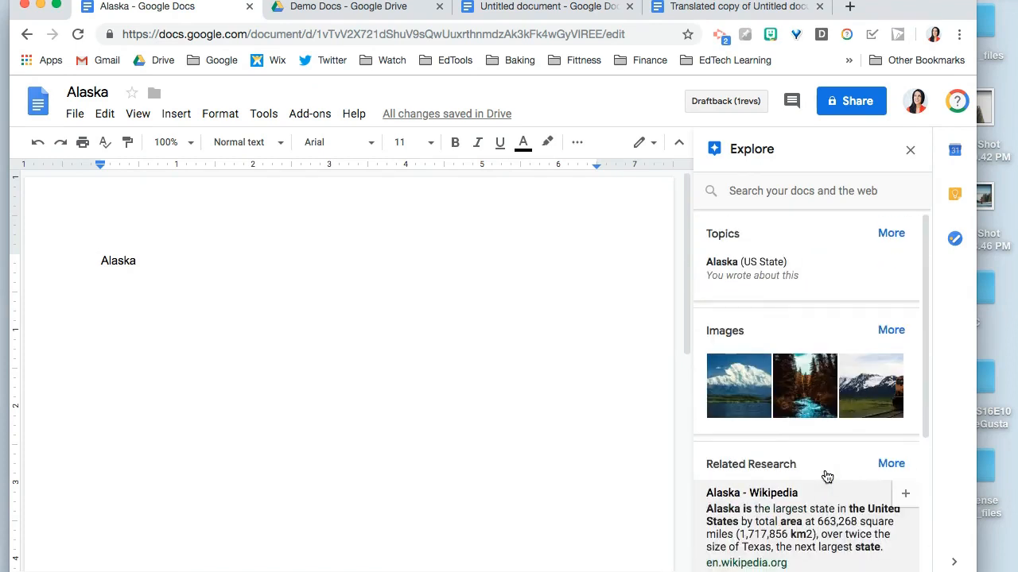
{"action": "left_click", "coordinate": [752, 281]}
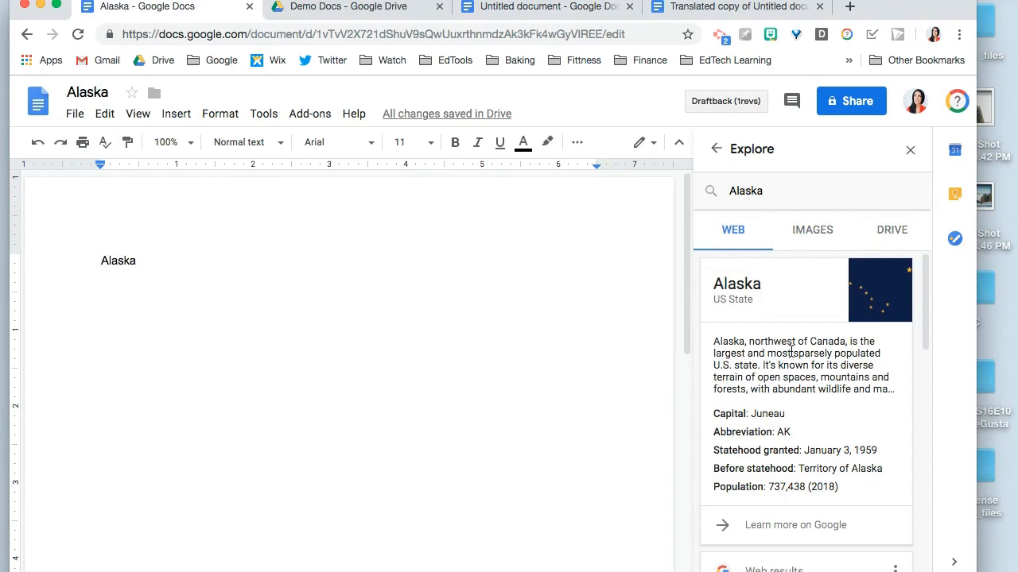
Look through the Alaska web results in Explore and open the ALASKA.ORG vacations and travel advice result.
{"action": "scroll", "coordinate": [792, 351], "scroll_direction": "down", "scroll_amount": 2}
{"action": "scroll", "coordinate": [791, 351], "scroll_direction": "down", "scroll_amount": 6}
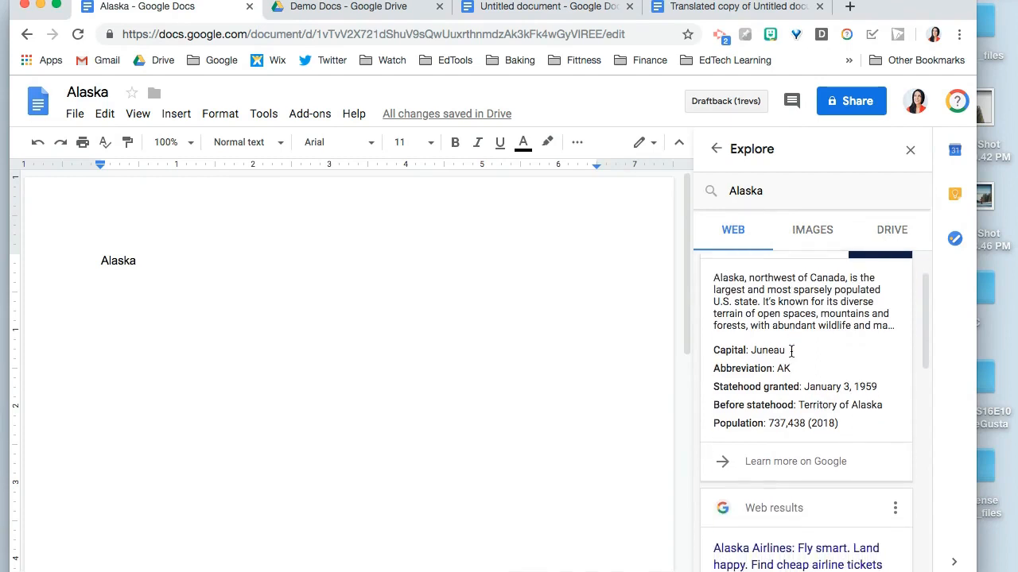
{"action": "scroll", "coordinate": [791, 351], "scroll_direction": "down", "scroll_amount": 6}
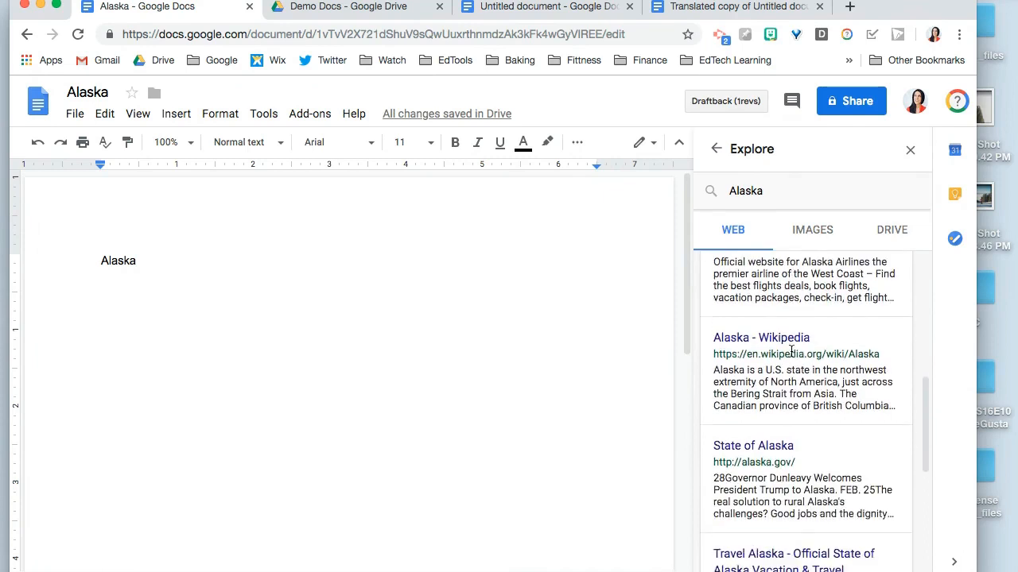
{"action": "scroll", "coordinate": [792, 351], "scroll_direction": "down", "scroll_amount": 3}
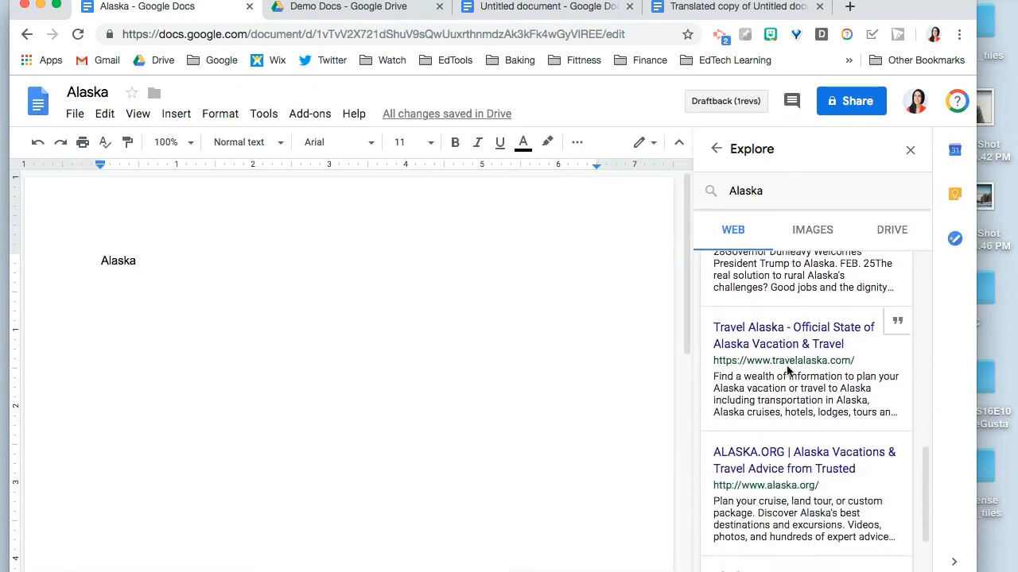
{"action": "scroll", "coordinate": [789, 362], "scroll_direction": "down", "scroll_amount": 3}
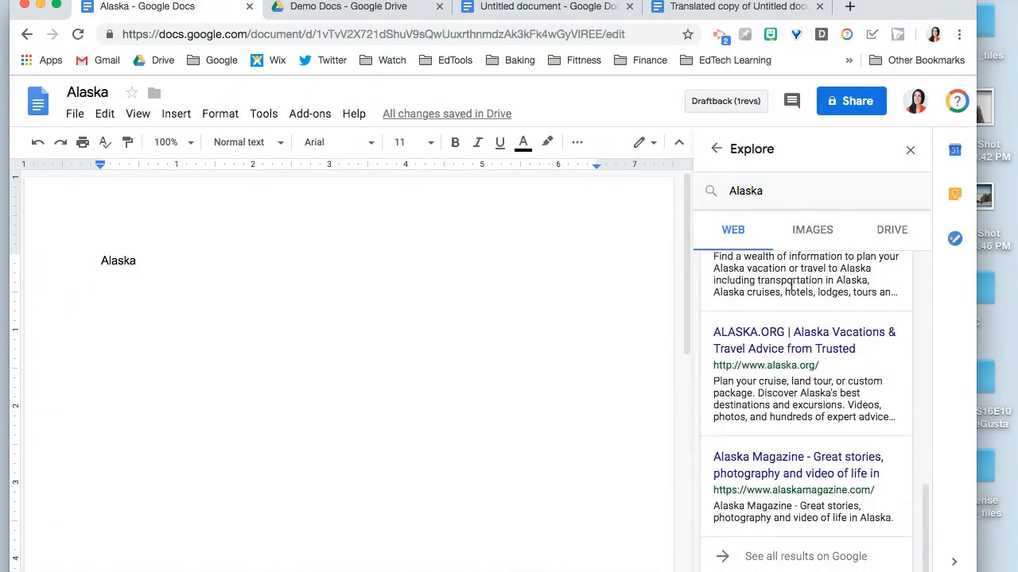
{"action": "left_click", "coordinate": [783, 350]}
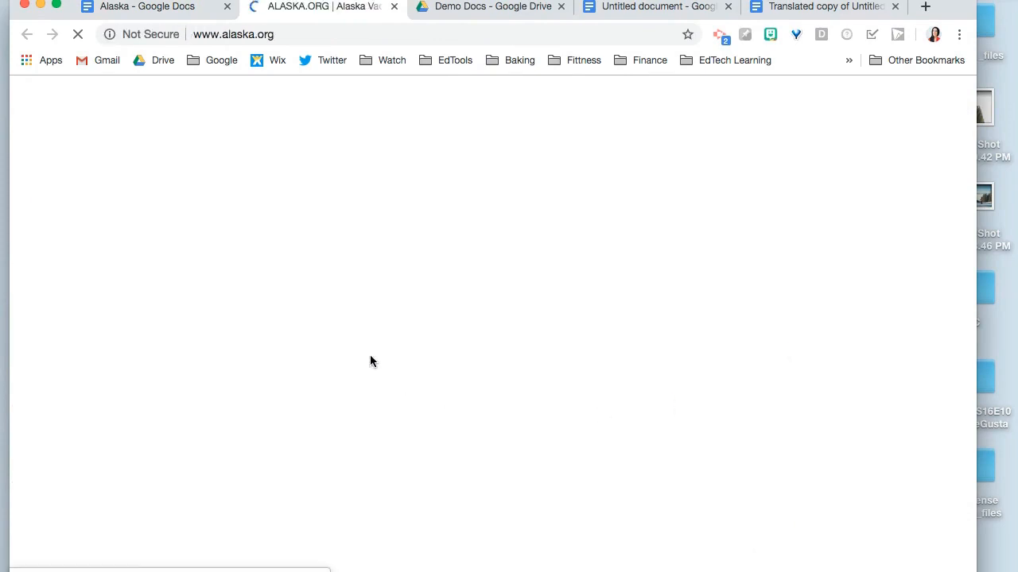
Add the ALASKA.ORG sentences under "Travel Tips You Can Only Get From Locals" to the Alaska document as a quoted paragraph below the heading.
{"action": "scroll", "coordinate": [370, 361], "scroll_direction": "down", "scroll_amount": 5}
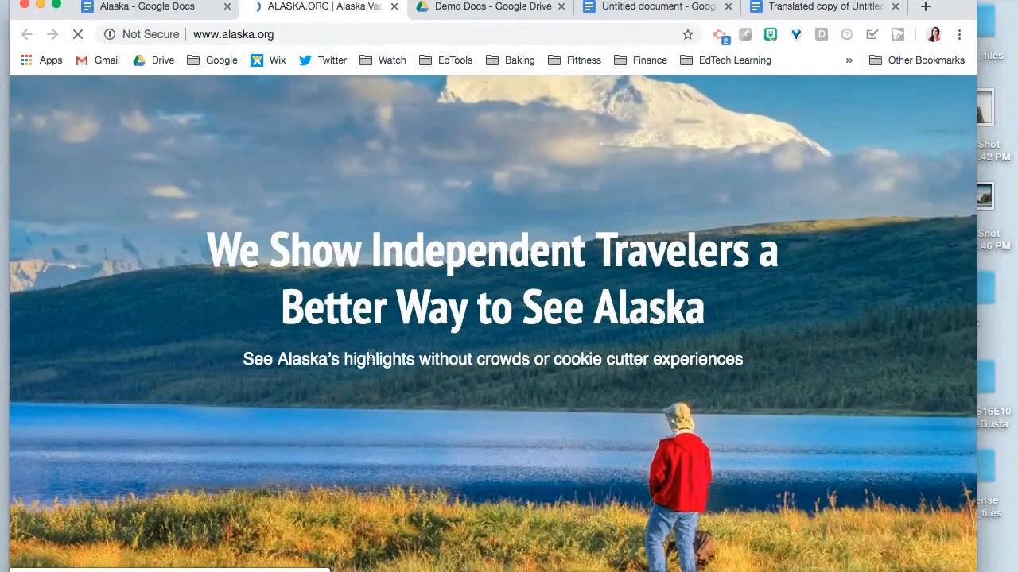
{"action": "scroll", "coordinate": [370, 360], "scroll_direction": "down", "scroll_amount": 10}
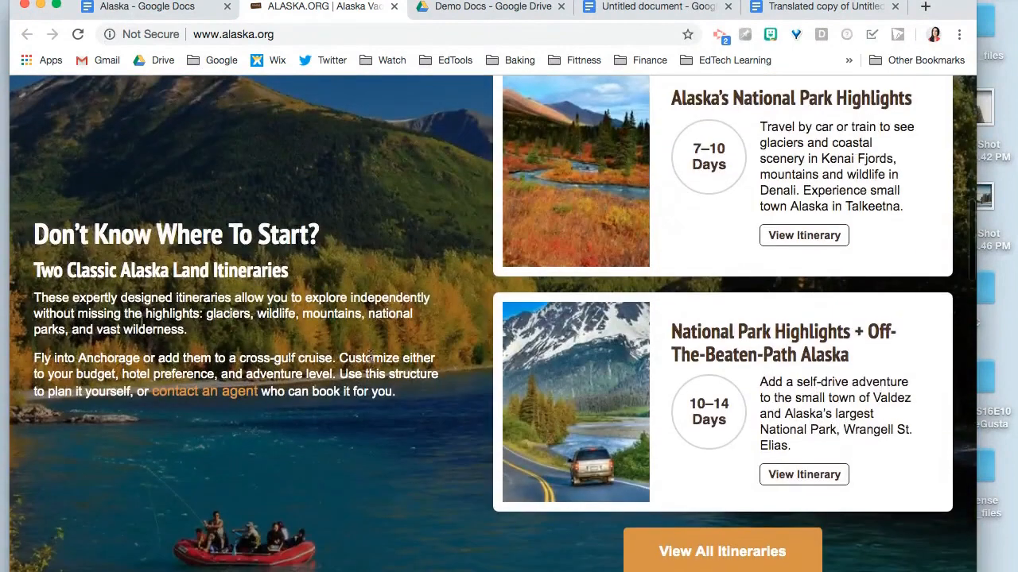
{"action": "scroll", "coordinate": [369, 360], "scroll_direction": "down", "scroll_amount": 9}
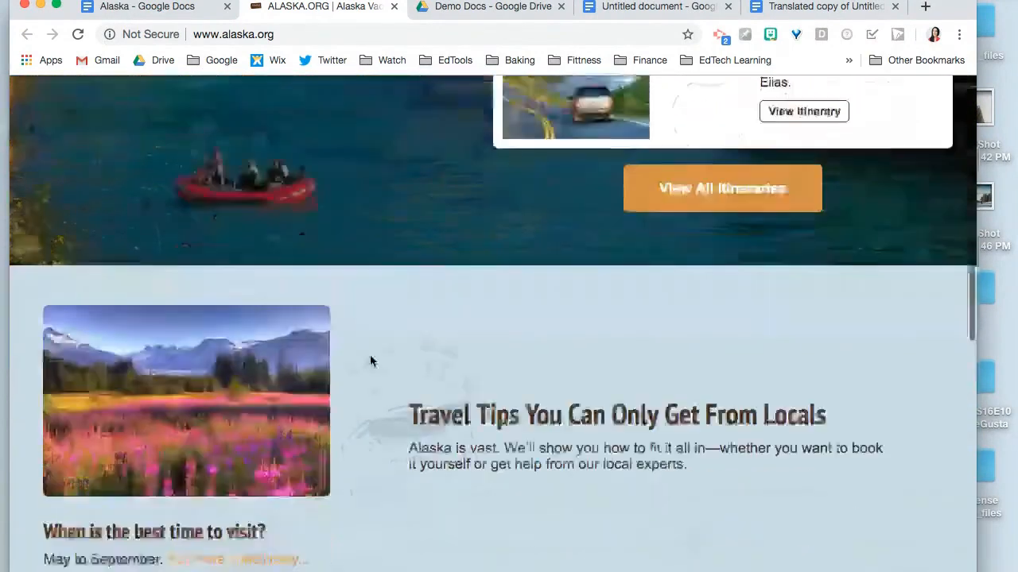
{"action": "scroll", "coordinate": [369, 361], "scroll_direction": "down", "scroll_amount": 8}
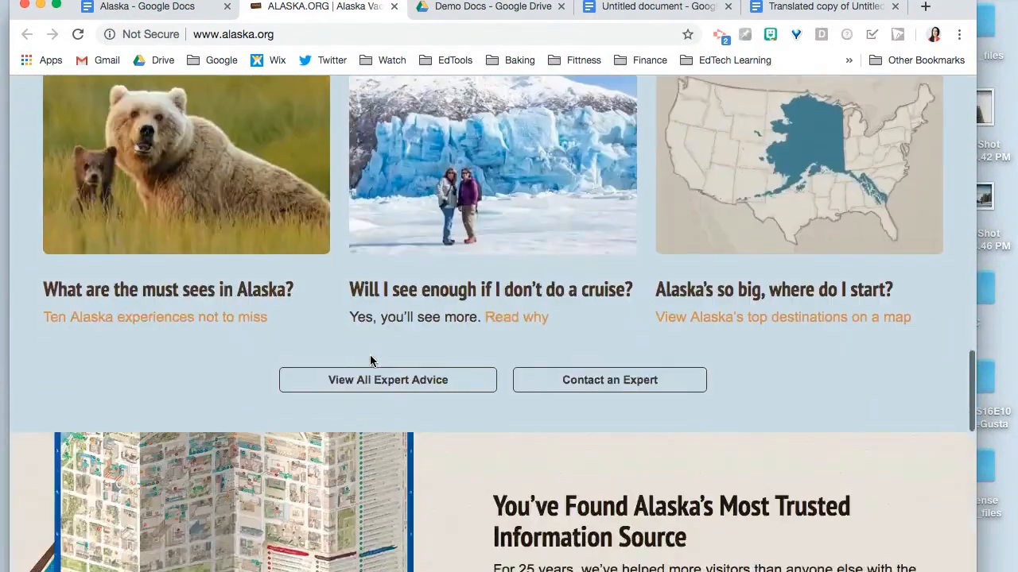
{"action": "scroll", "coordinate": [370, 361], "scroll_direction": "up", "scroll_amount": 6}
{"action": "left_click_drag", "start_coordinate": [689, 299], "coordinate": [403, 285]}
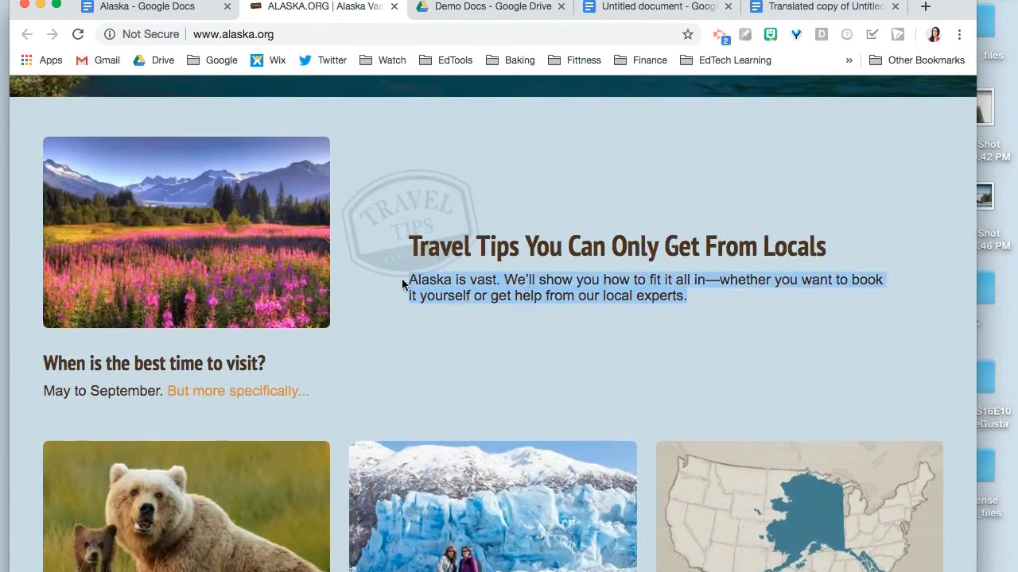
{"action": "left_click", "coordinate": [163, 8]}
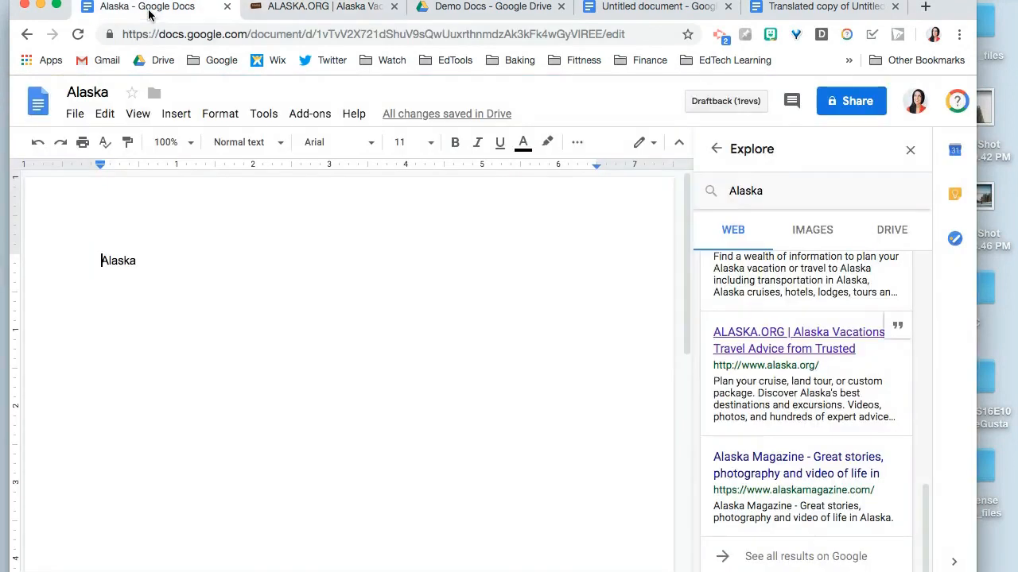
{"action": "left_click", "coordinate": [153, 310]}
{"action": "key", "text": "Return"}
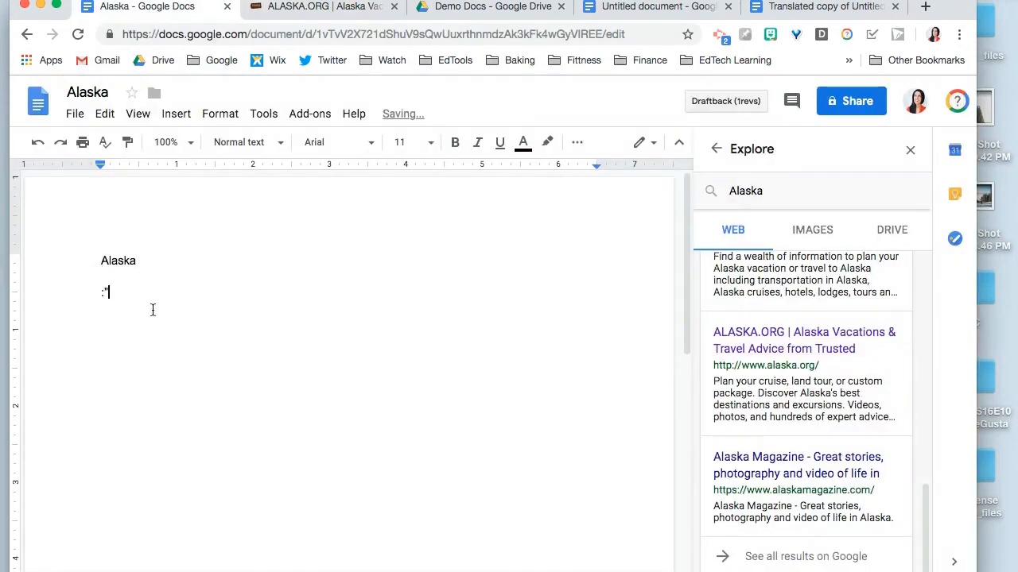
{"action": "type", "text": "\"Alaska is vast. We'll show you how to fit it all in—whether you want to book it yourself or get help from your local experts."}
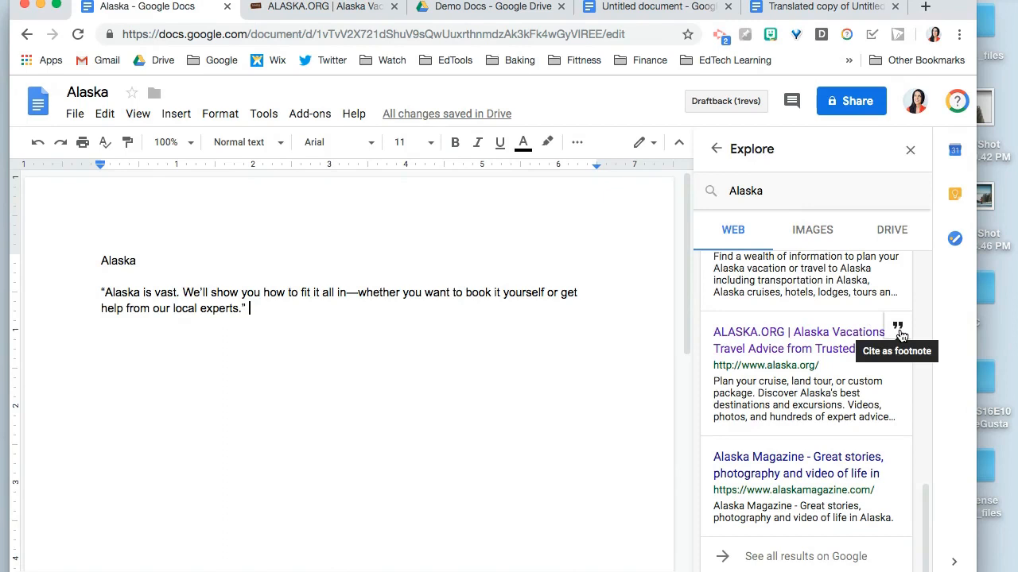
Cite the ALASKA.ORG result as a footnote after the quotation and check the citation at the end of the page.
{"action": "left_click", "coordinate": [900, 333]}
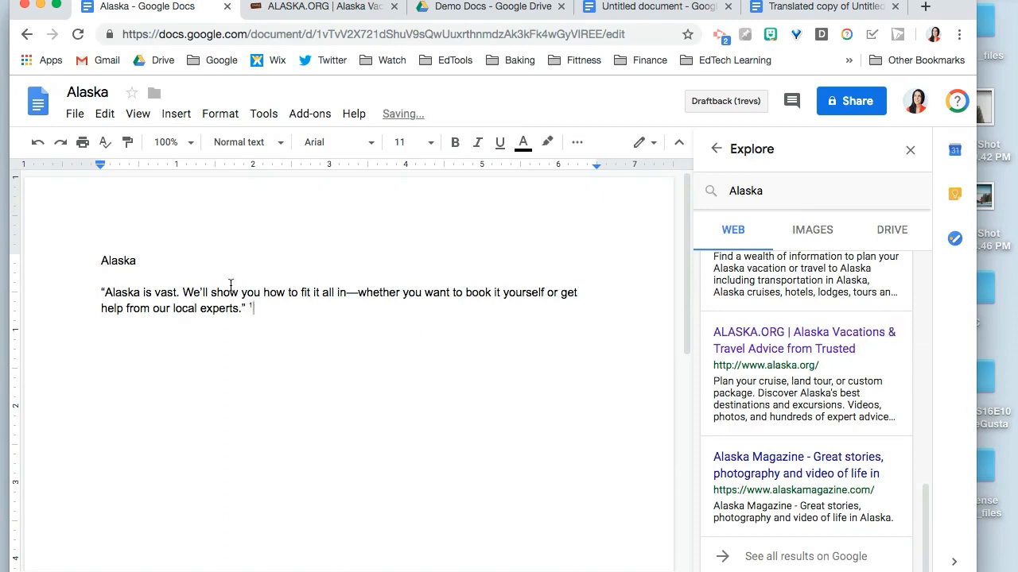
{"action": "left_click_drag", "start_coordinate": [248, 307], "coordinate": [259, 306]}
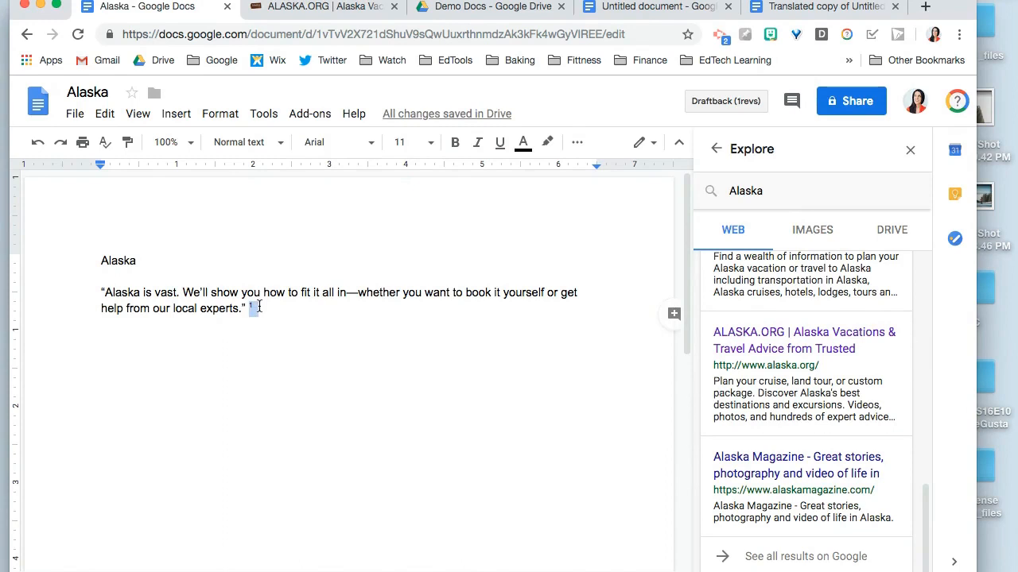
{"action": "scroll", "coordinate": [259, 306], "scroll_direction": "down", "scroll_amount": 5}
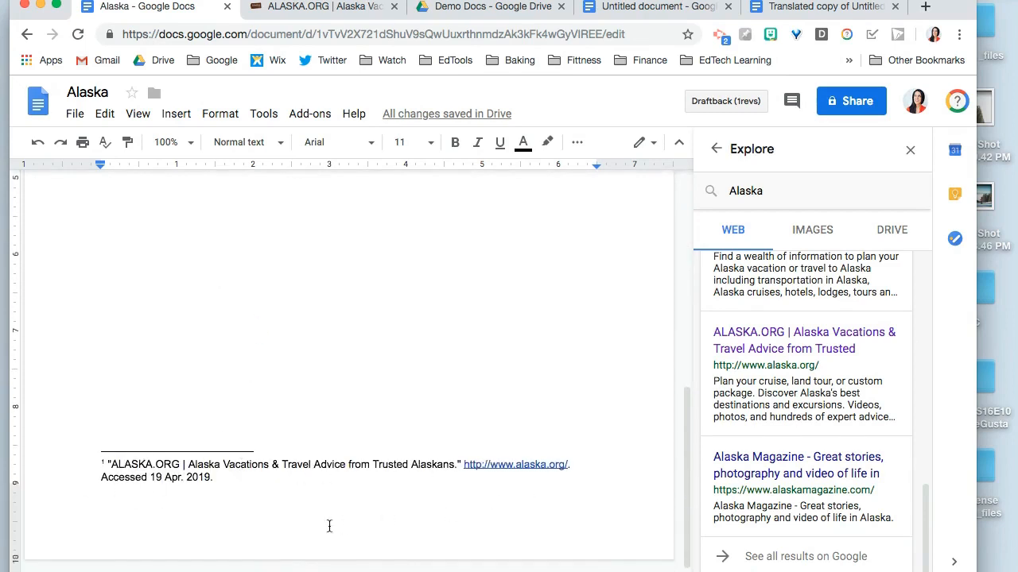
Review the citation formats offered for Explore's web results (MLA, APA, Chicago), keeping MLA.
{"action": "scroll", "coordinate": [849, 398], "scroll_direction": "up", "scroll_amount": 10}
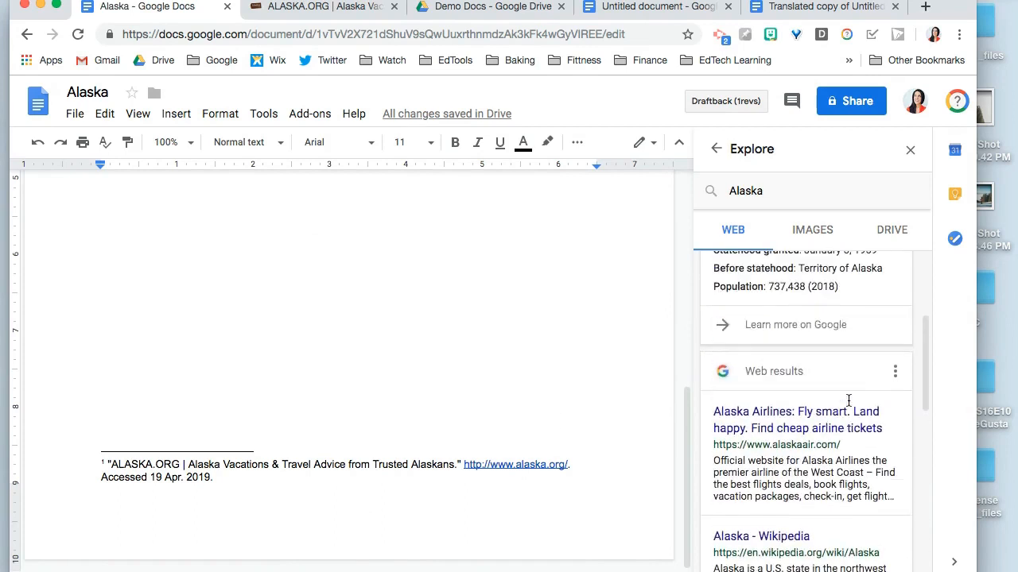
{"action": "left_click", "coordinate": [895, 371]}
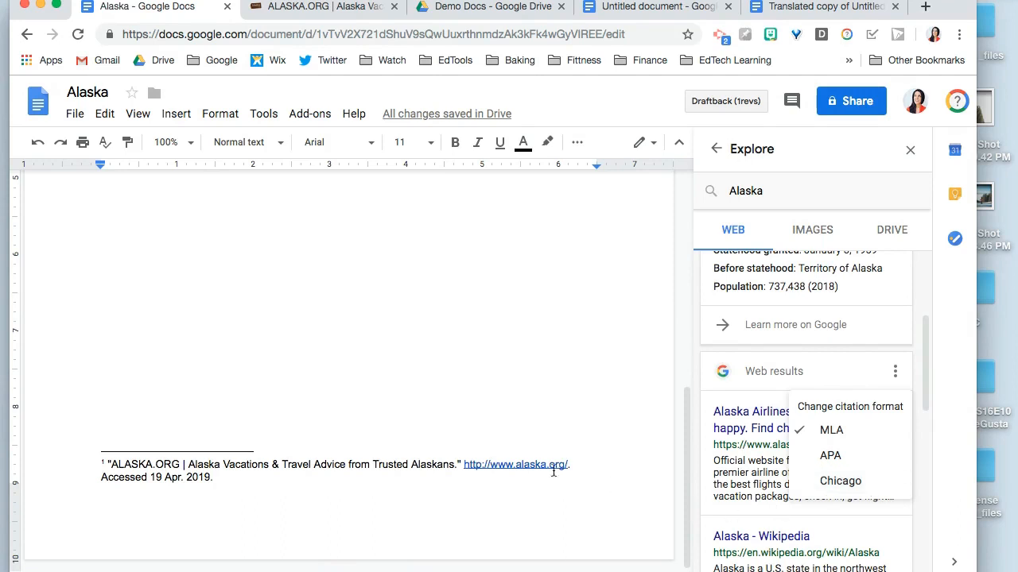
{"action": "left_click", "coordinate": [401, 375]}
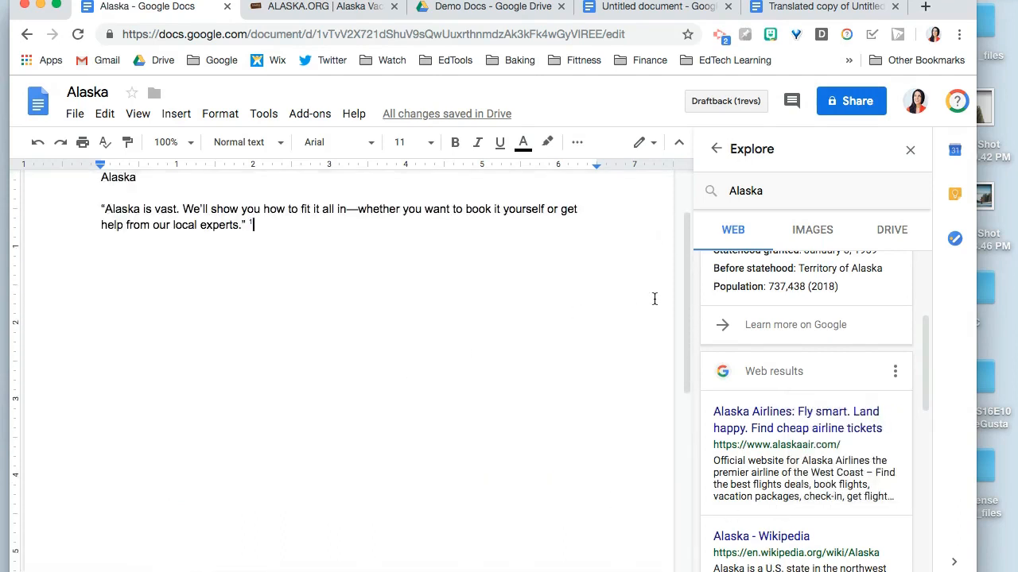
Insert Explore's first Alaska image, the snowy mountain above a lake, in a new paragraph below the quotation.
{"action": "key", "text": "Return"}
{"action": "key", "text": "Return"}
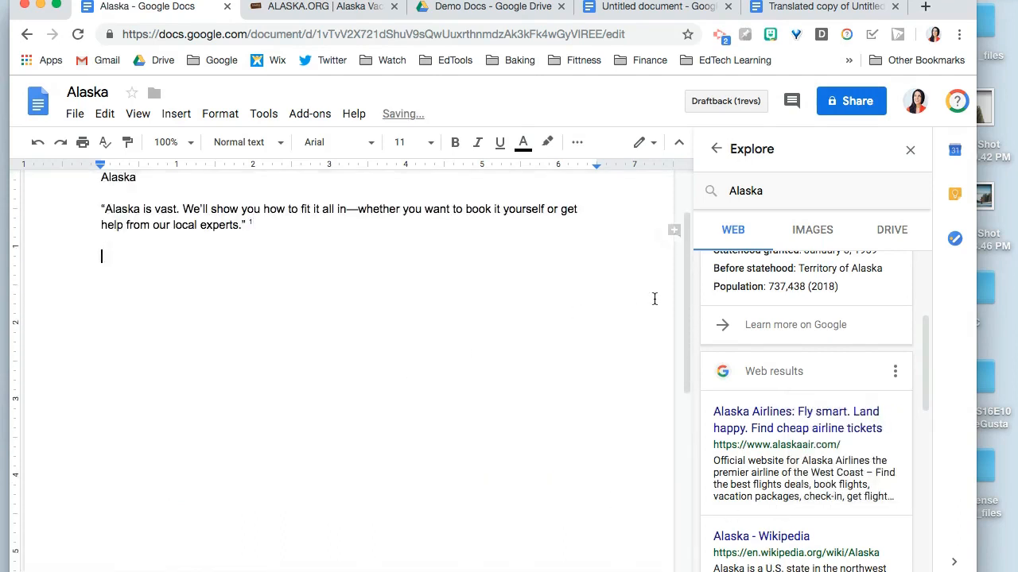
{"action": "left_click", "coordinate": [823, 238]}
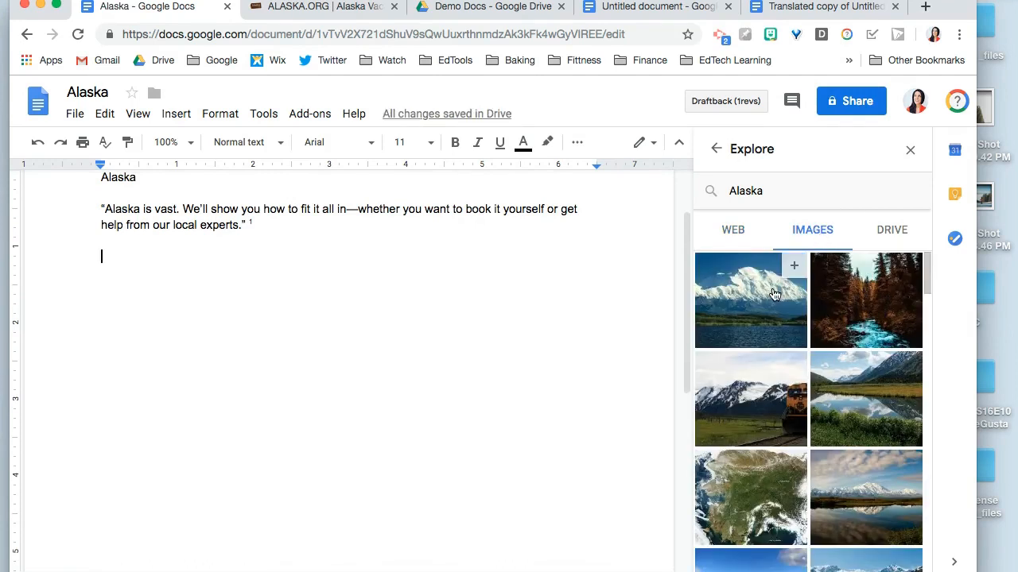
{"action": "left_click", "coordinate": [794, 268]}
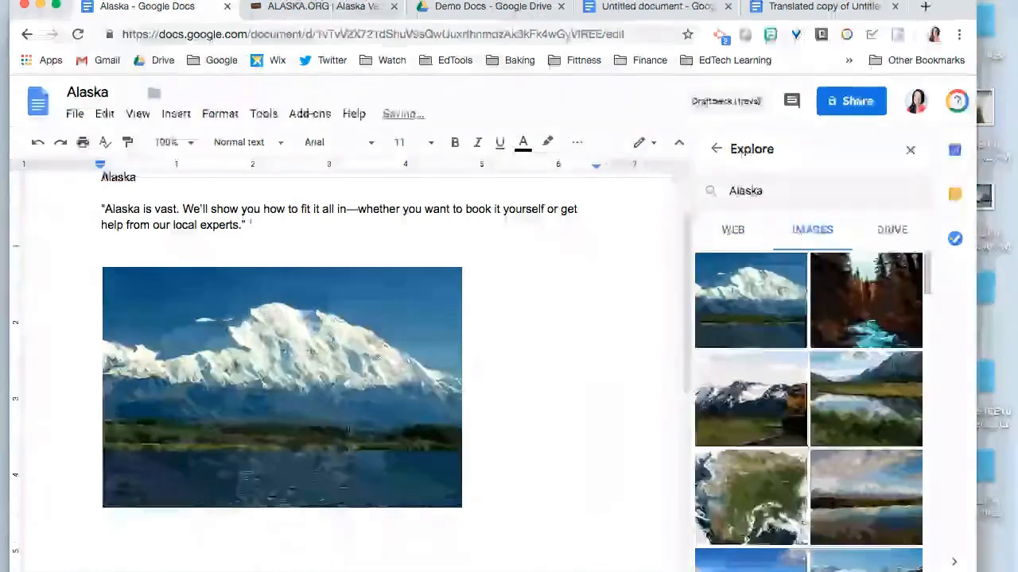
Shrink the inserted mountain image proportionally to about 2.6 inches wide and deselect it.
{"action": "left_click", "coordinate": [422, 475]}
{"action": "left_click_drag", "start_coordinate": [461, 507], "coordinate": [302, 401]}
{"action": "left_click", "coordinate": [387, 397]}
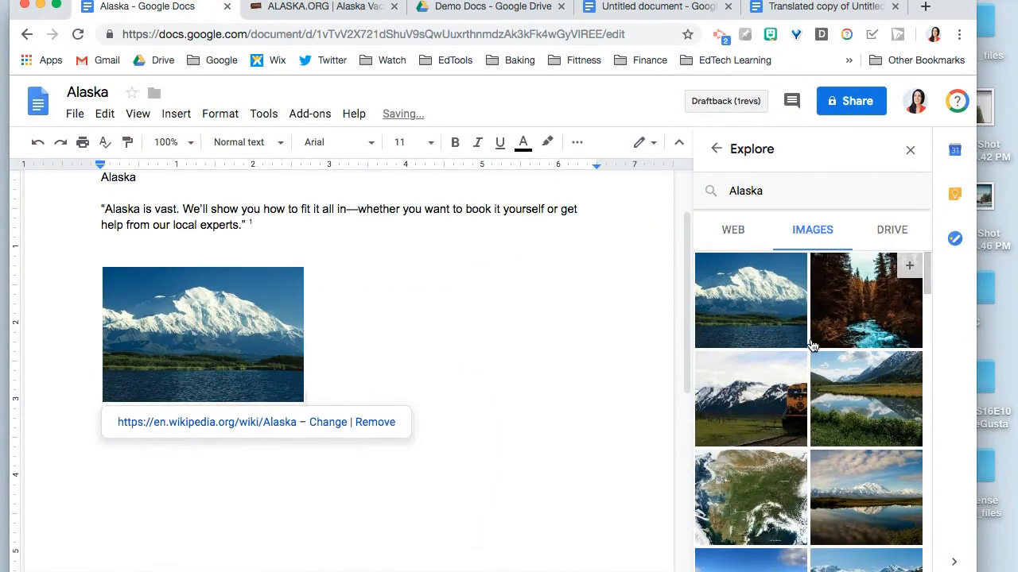
Browse further through the suggested Alaska images in Explore, then return to the beginning of the document.
{"action": "scroll", "coordinate": [811, 344], "scroll_direction": "down", "scroll_amount": 10}
{"action": "scroll", "coordinate": [811, 344], "scroll_direction": "down", "scroll_amount": 10}
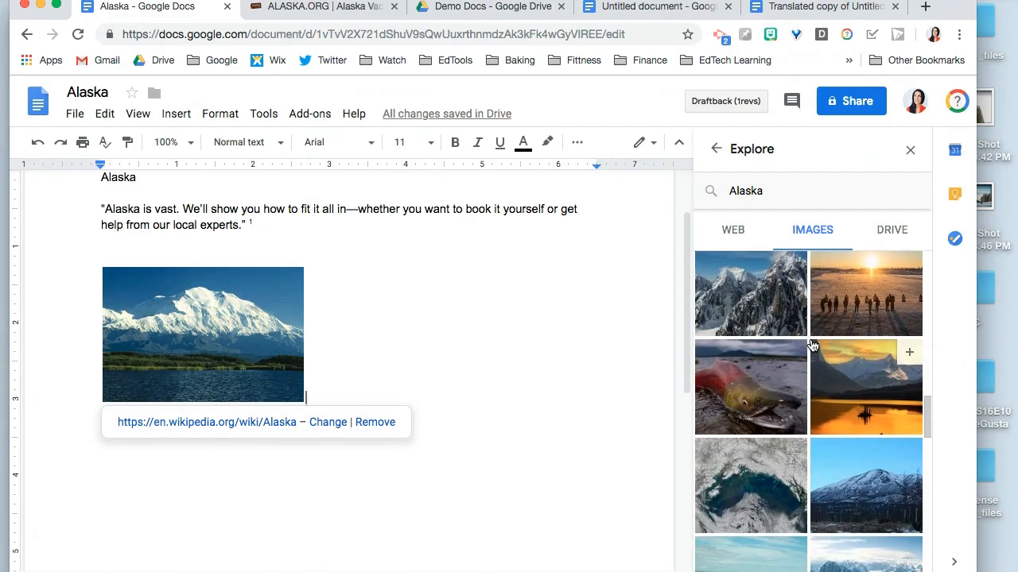
{"action": "scroll", "coordinate": [811, 345], "scroll_direction": "down", "scroll_amount": 2}
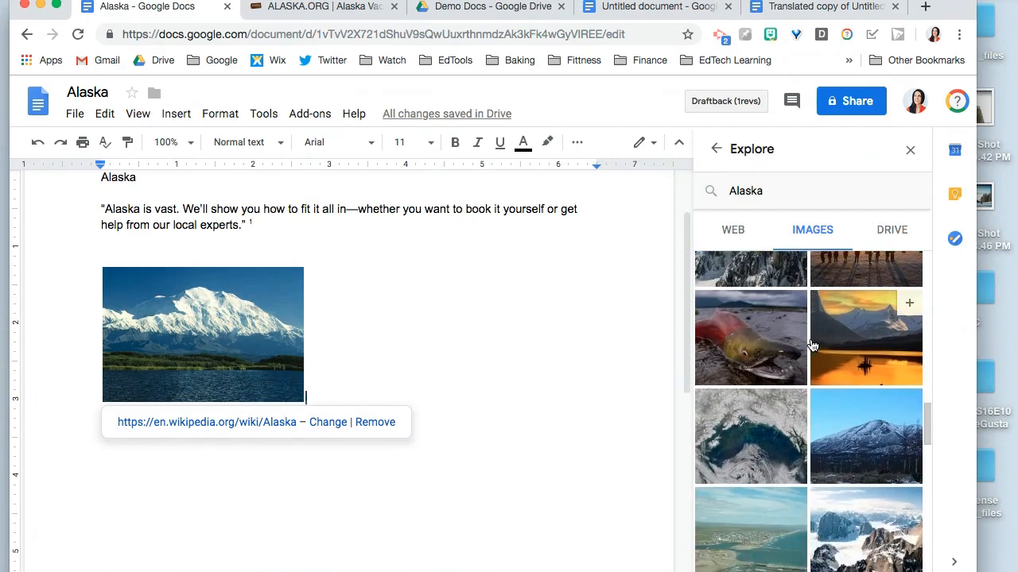
{"action": "scroll", "coordinate": [812, 344], "scroll_direction": "down", "scroll_amount": 4}
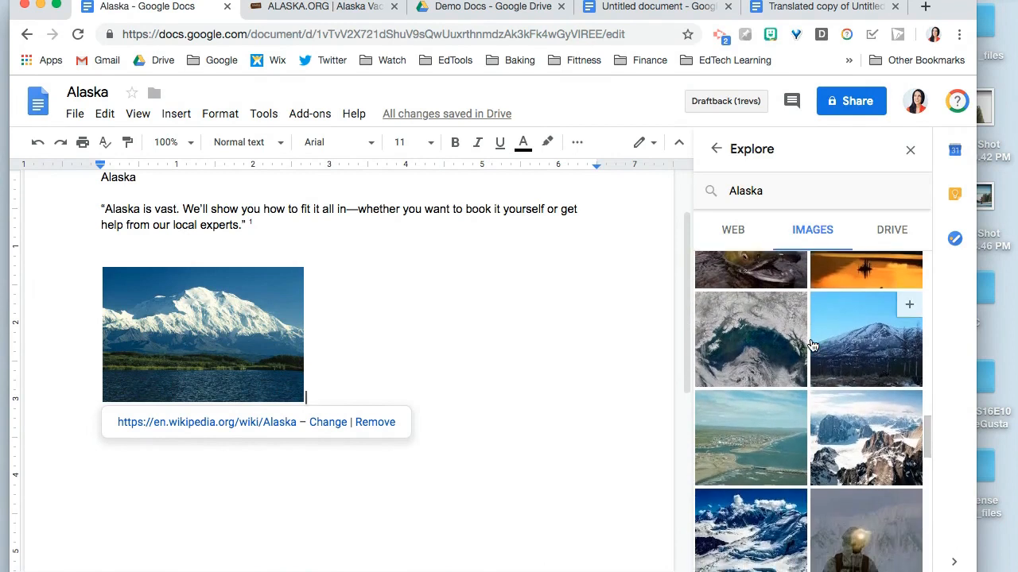
{"action": "scroll", "coordinate": [812, 344], "scroll_direction": "down", "scroll_amount": 8}
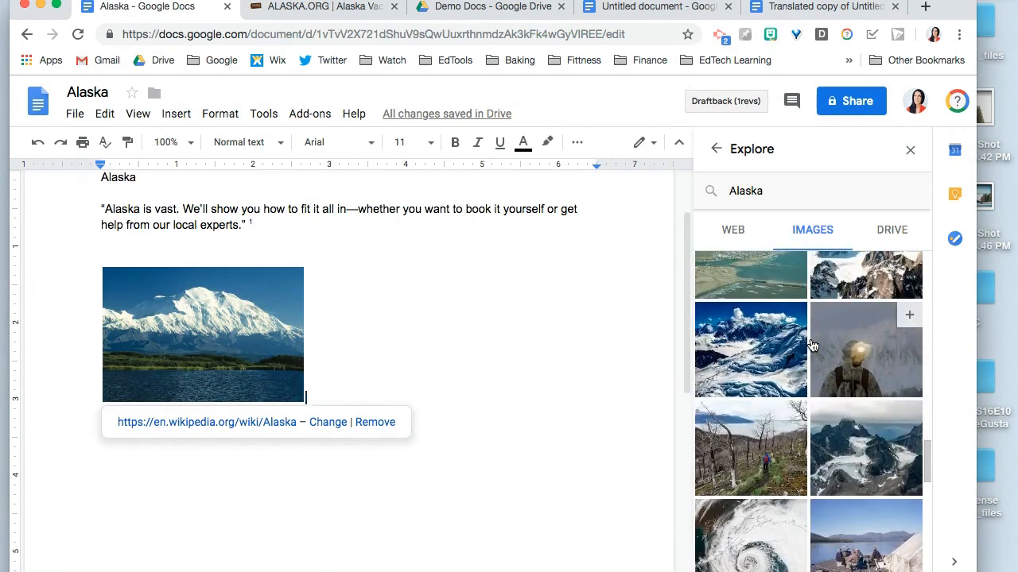
{"action": "scroll", "coordinate": [812, 345], "scroll_direction": "down", "scroll_amount": 15}
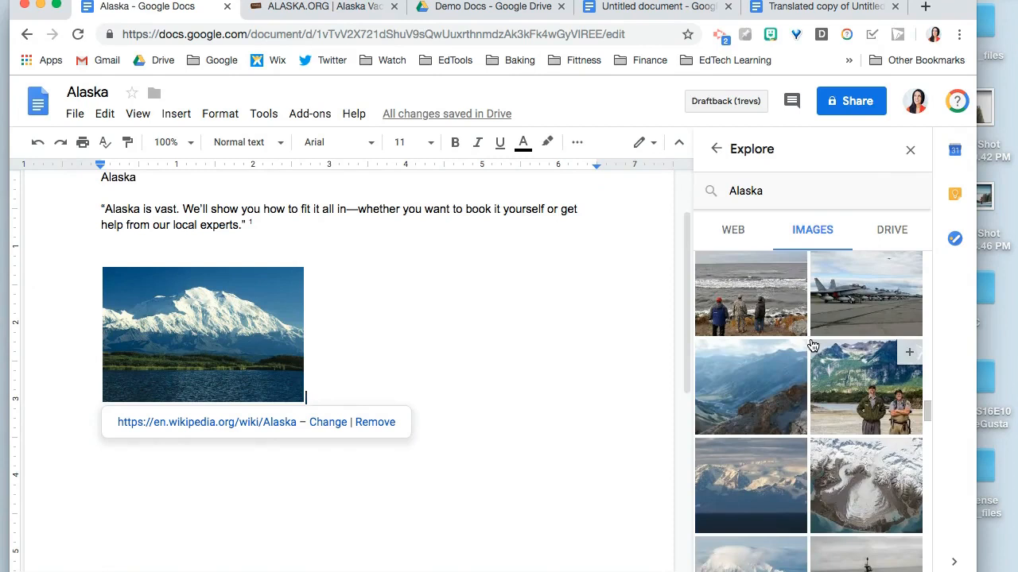
{"action": "scroll", "coordinate": [812, 344], "scroll_direction": "down", "scroll_amount": 10}
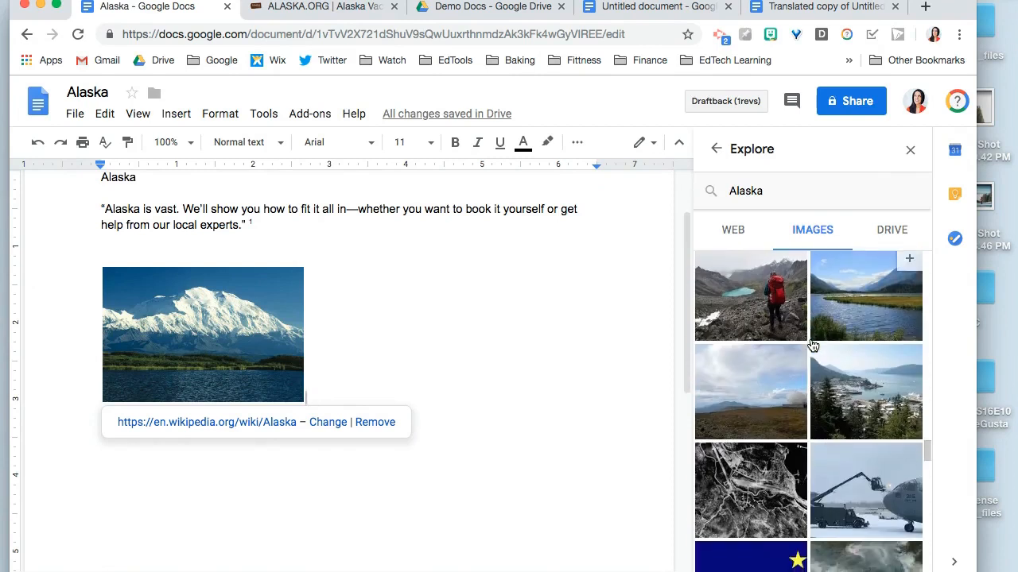
{"action": "left_click", "coordinate": [266, 492]}
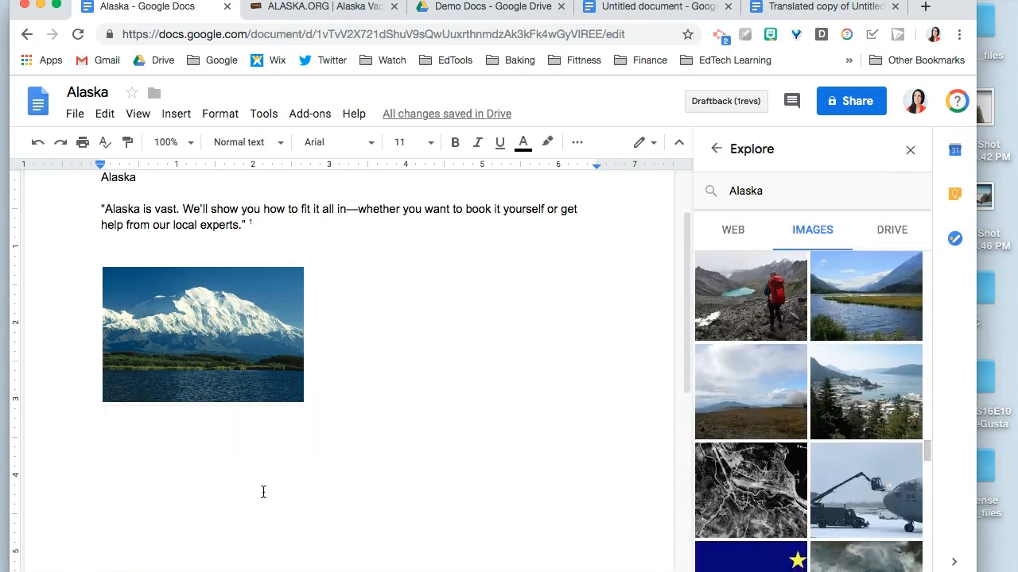
{"action": "scroll", "coordinate": [263, 492], "scroll_direction": "up", "scroll_amount": 1}
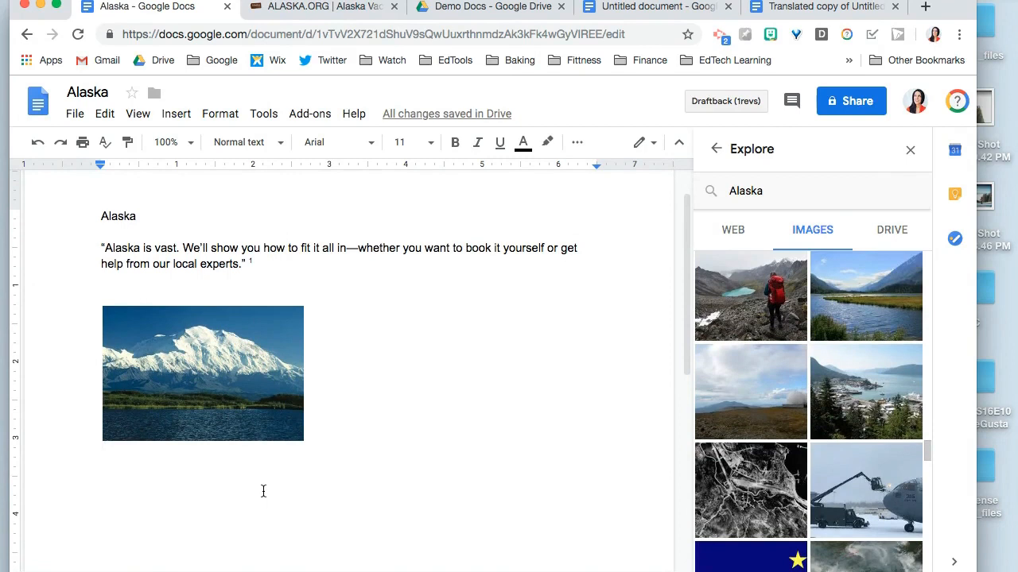
{"action": "scroll", "coordinate": [263, 491], "scroll_direction": "up", "scroll_amount": 1}
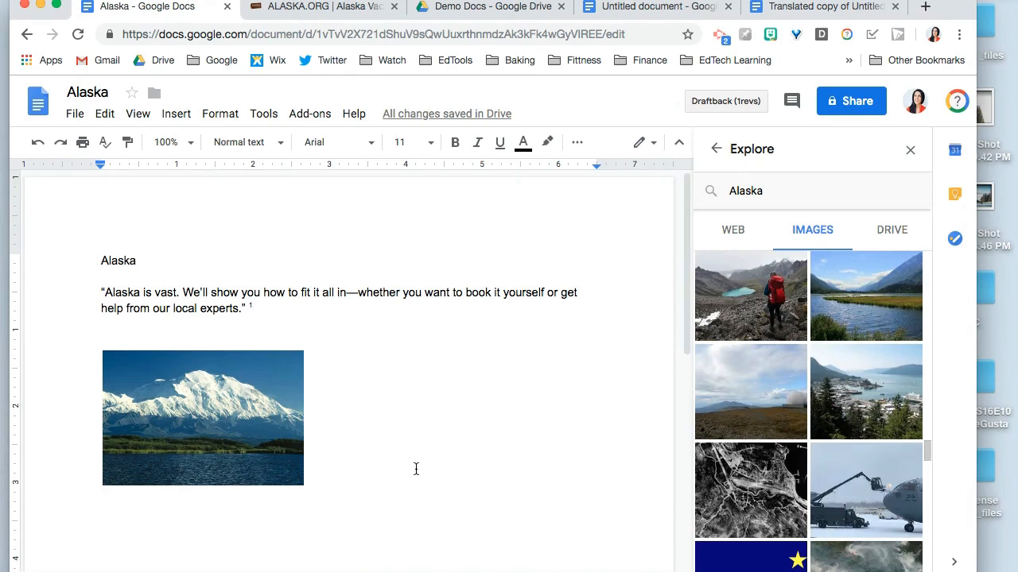
Prepare to share the document with a contact who can only comment, and cancel without sending the invitation.
{"action": "left_click", "coordinate": [851, 115]}
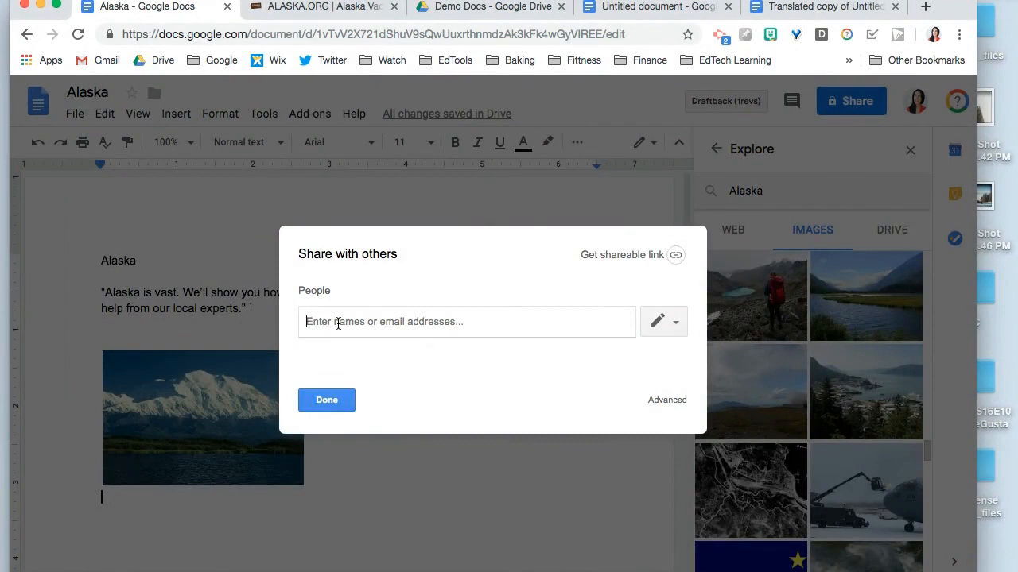
{"action": "type", "text": "wil"}
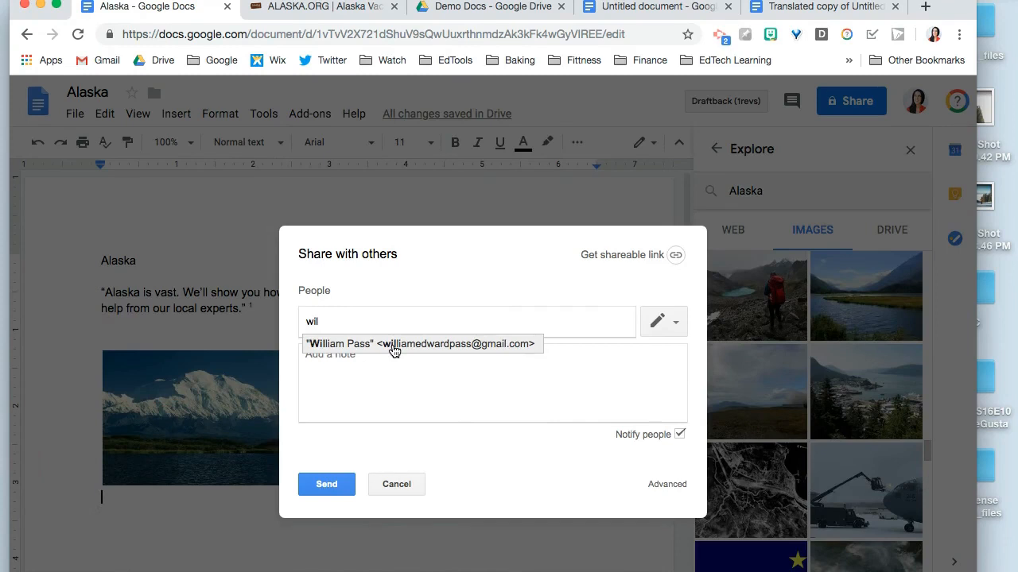
{"action": "left_click", "coordinate": [393, 351]}
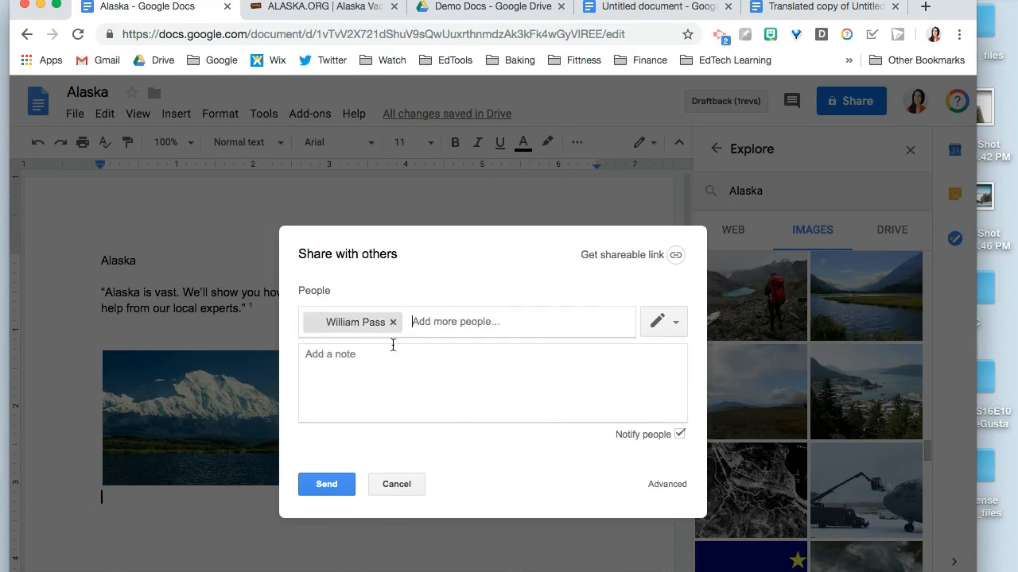
{"action": "left_click", "coordinate": [673, 324]}
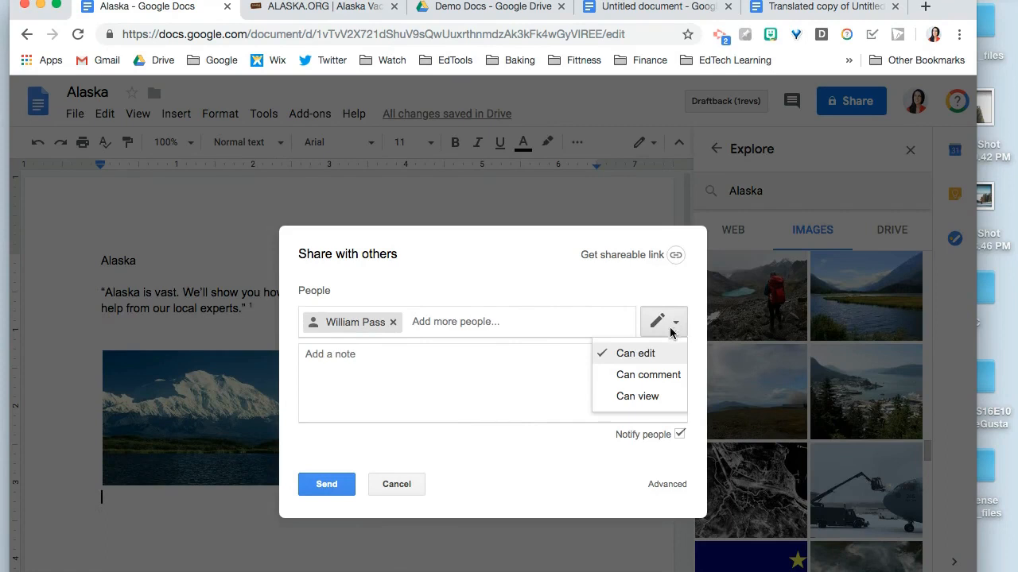
{"action": "left_click", "coordinate": [670, 380]}
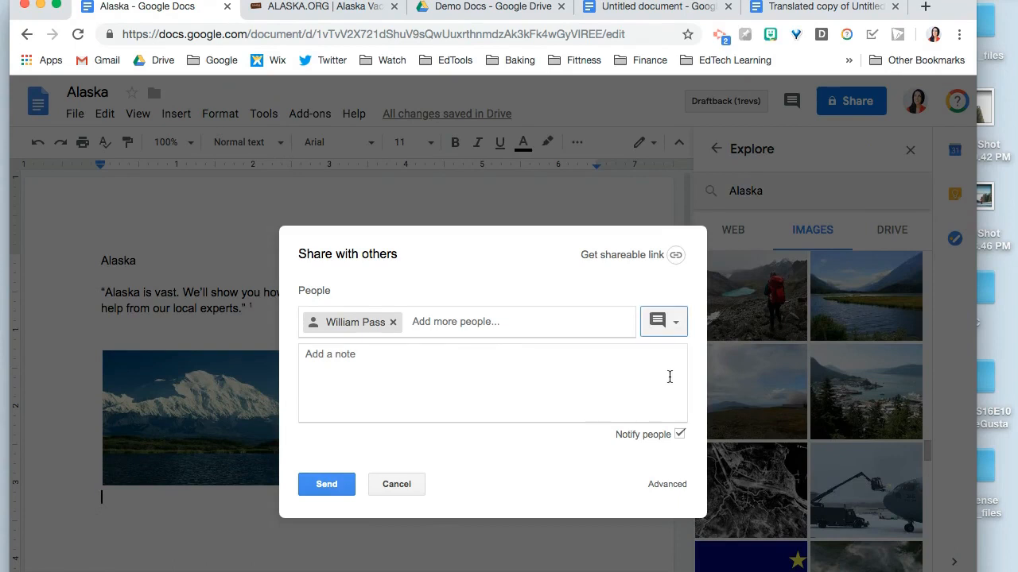
{"action": "left_click", "coordinate": [409, 484]}
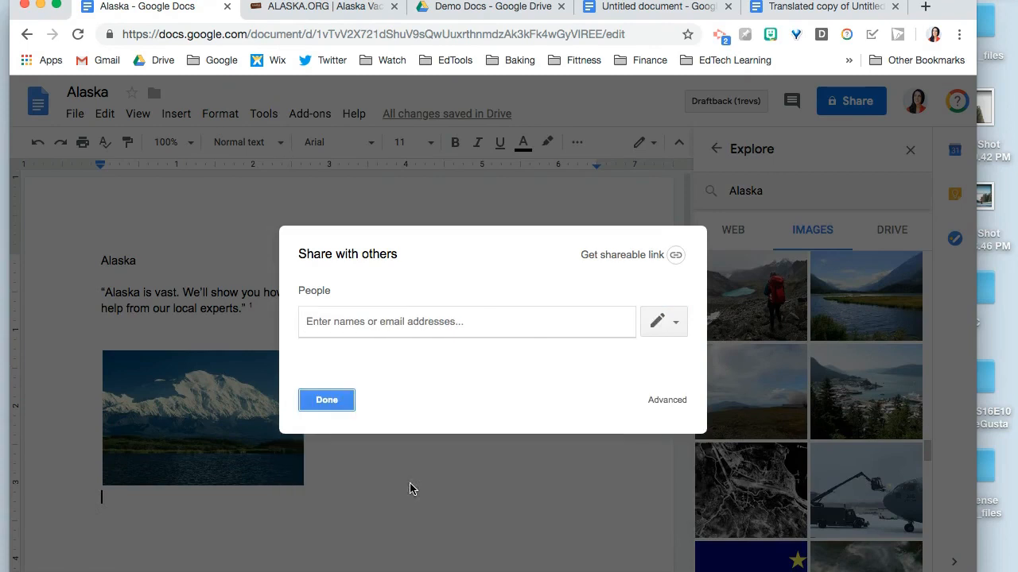
{"action": "left_click", "coordinate": [353, 407]}
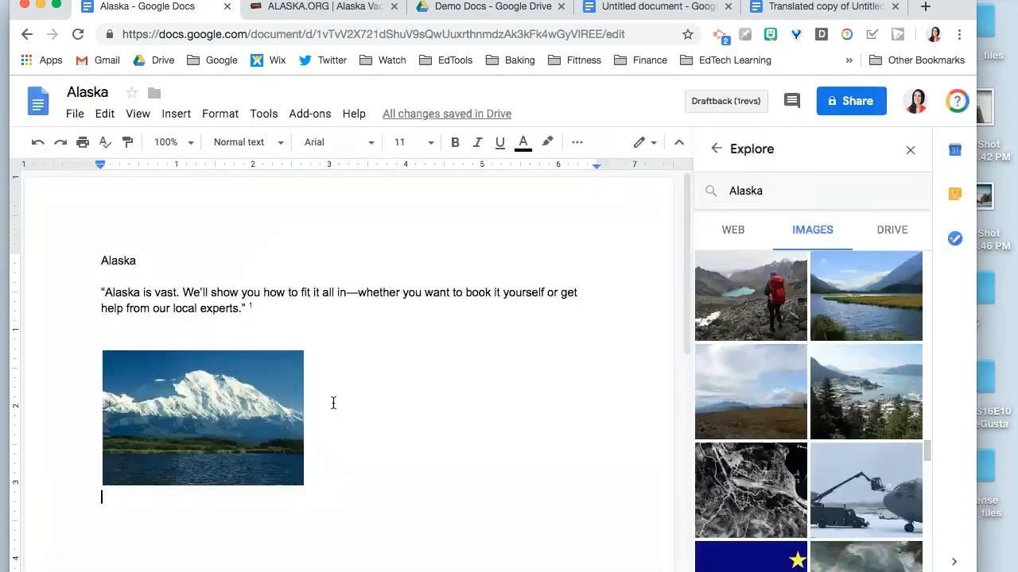
Close the Explore pane and switch the document to Suggesting mode.
{"action": "left_click", "coordinate": [911, 152]}
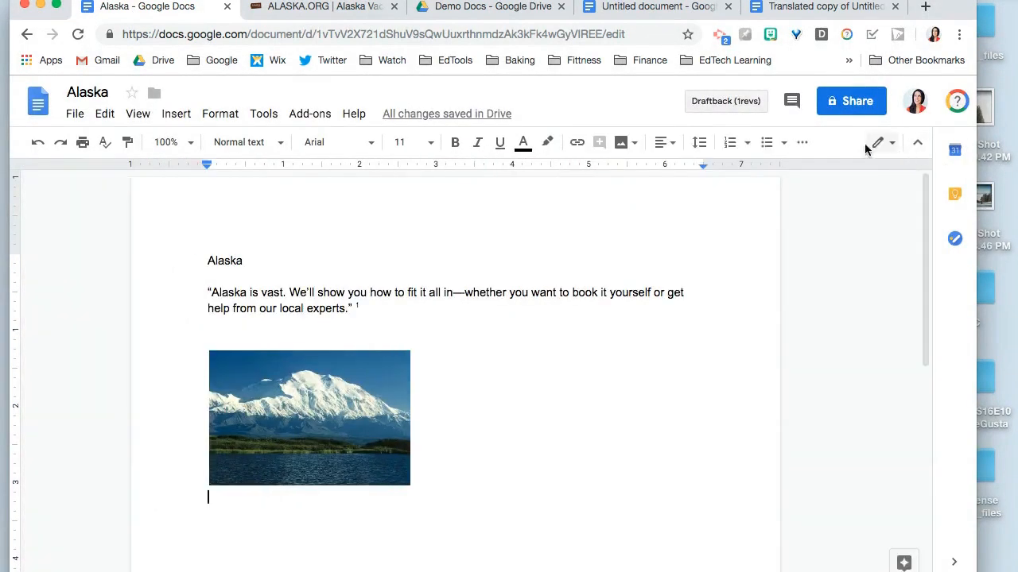
{"action": "left_click", "coordinate": [884, 143]}
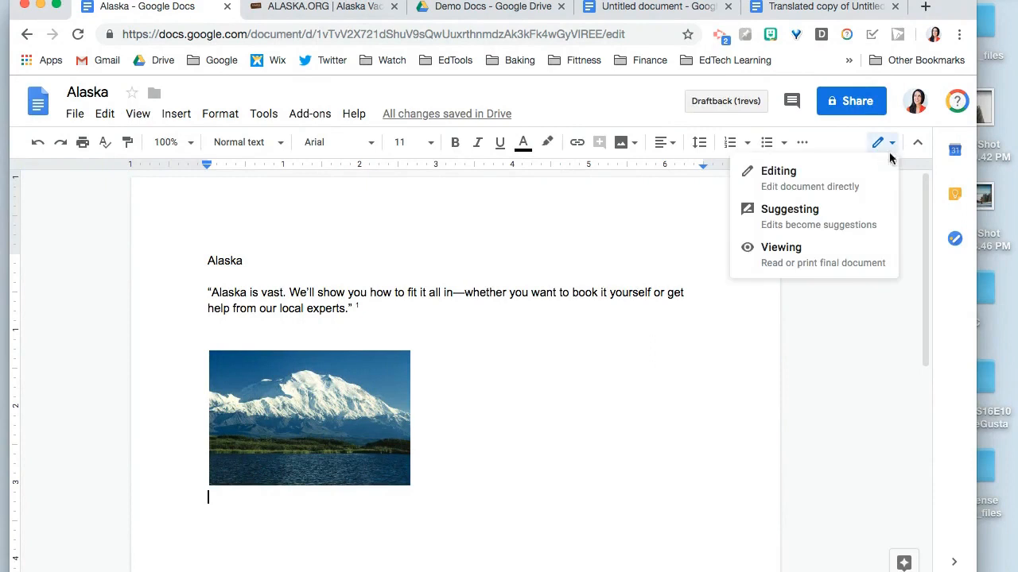
{"action": "left_click", "coordinate": [798, 226]}
Suggest deleting the end of the quotation, from "nt to book it yourself" through its closing footnote.
{"action": "left_click_drag", "start_coordinate": [547, 293], "coordinate": [686, 301]}
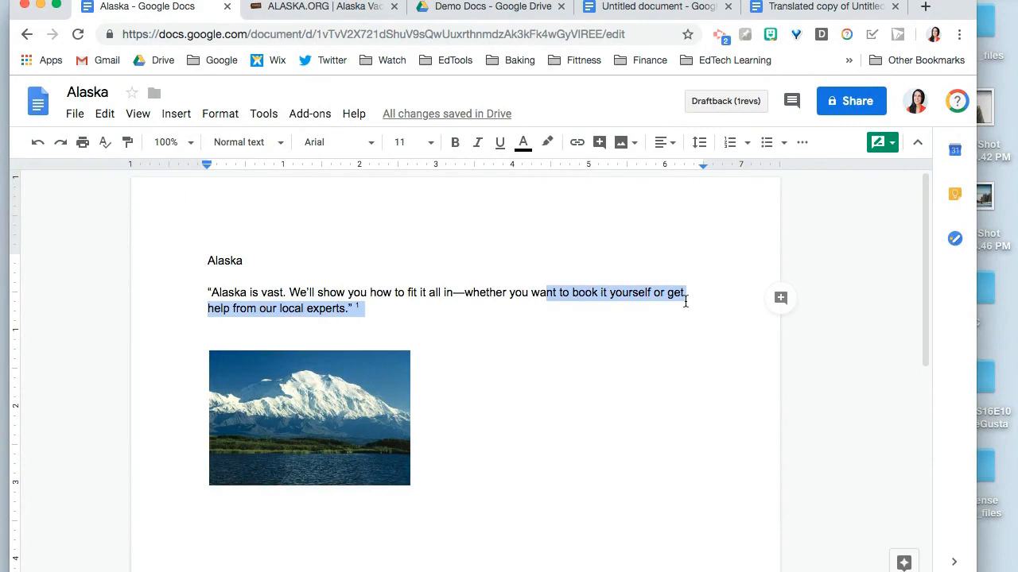
{"action": "key", "text": "BackSpace"}
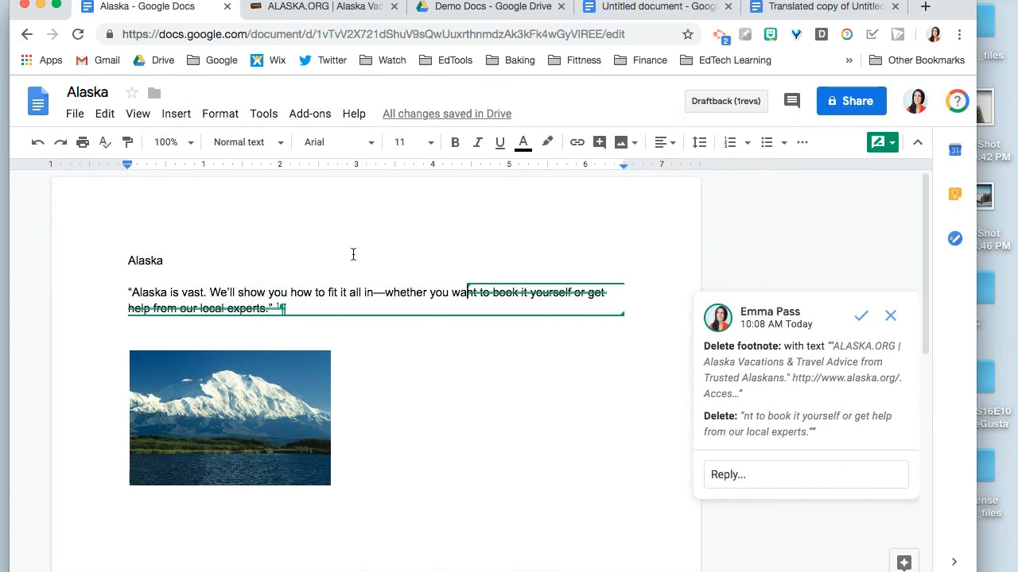
Add the comment "Good!" to the word "all" in the quotation.
{"action": "left_click_drag", "start_coordinate": [361, 295], "coordinate": [349, 296]}
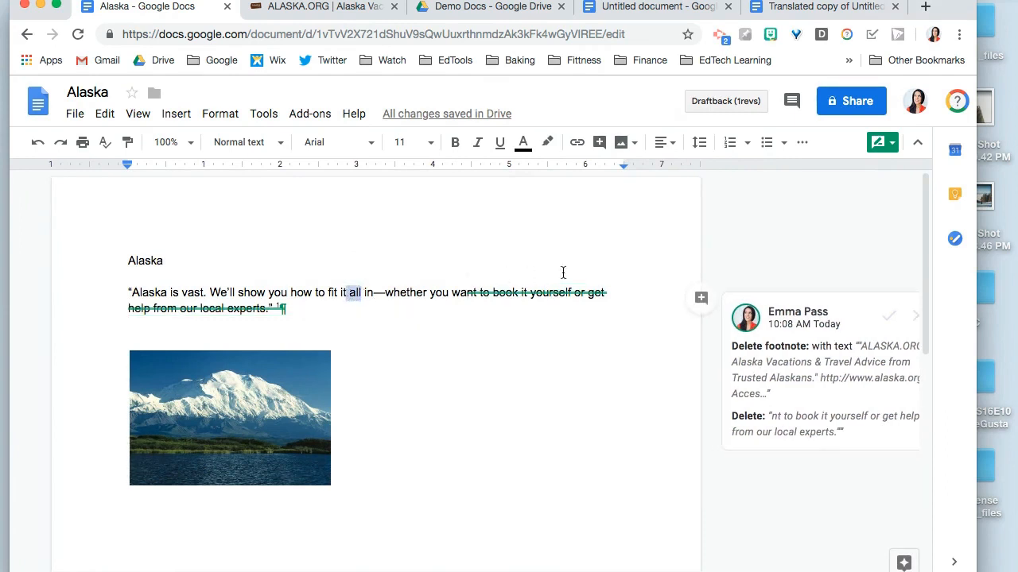
{"action": "left_click", "coordinate": [700, 299]}
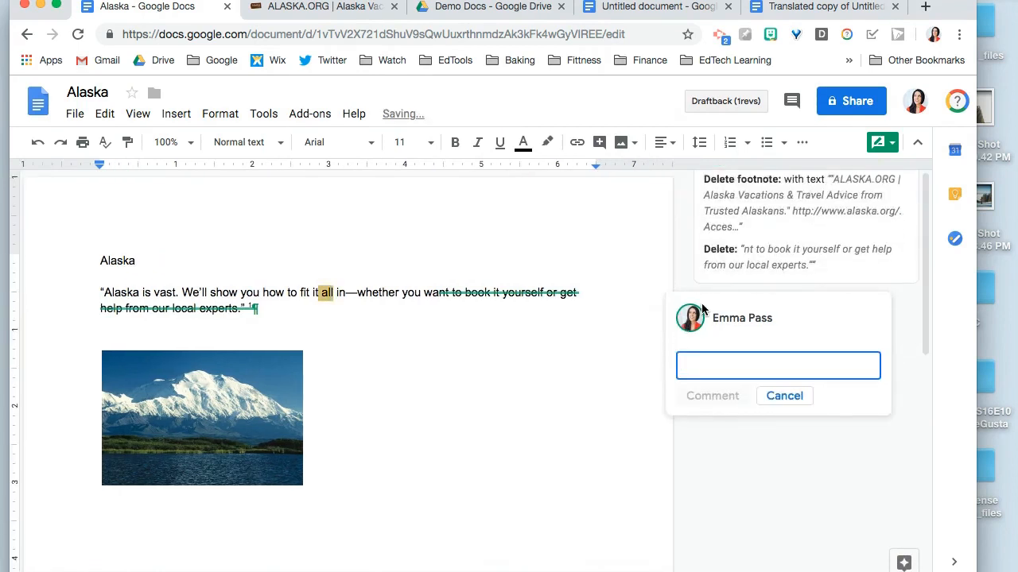
{"action": "type", "text": "Good!"}
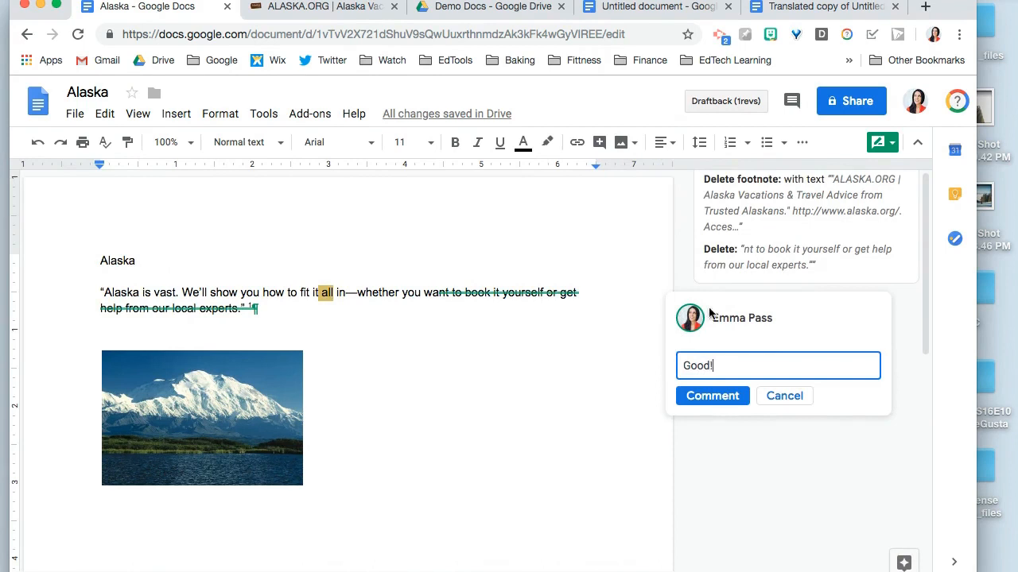
{"action": "left_click", "coordinate": [716, 395]}
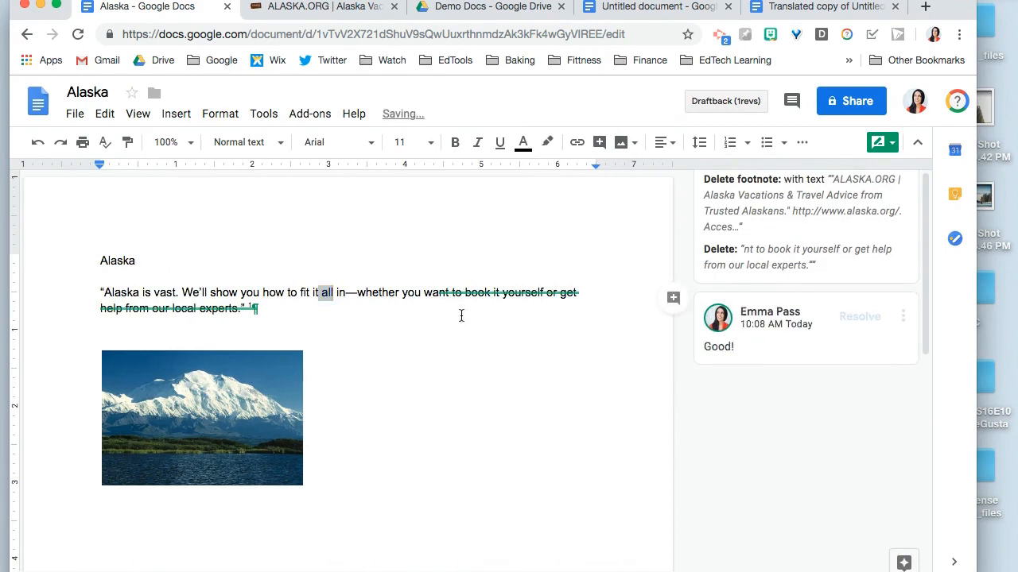
Review the commenting option offered for the quotation's text "you ho" without adding a comment.
{"action": "left_click", "coordinate": [277, 291]}
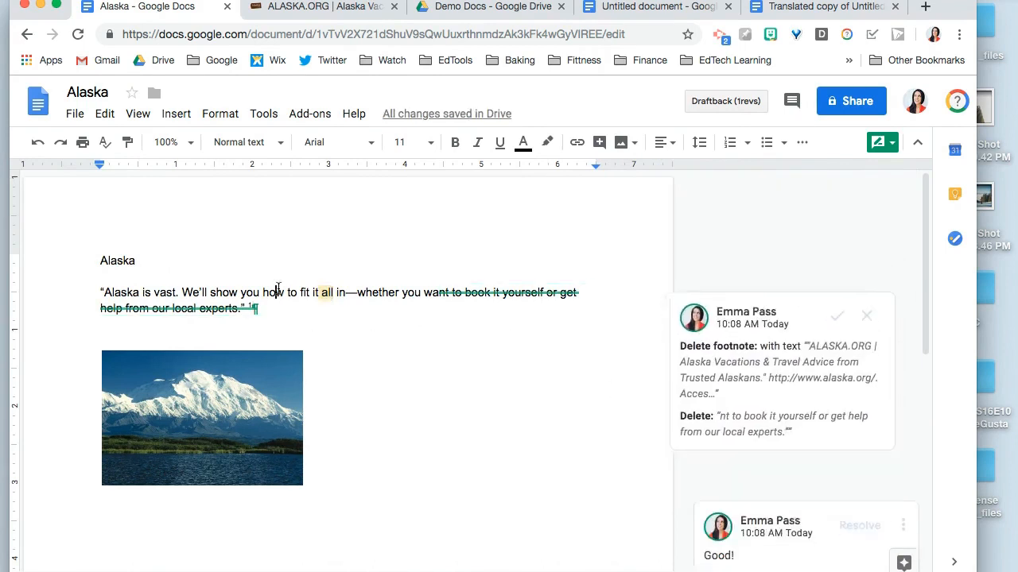
{"action": "left_click_drag", "start_coordinate": [278, 291], "coordinate": [240, 291]}
{"action": "right_click", "coordinate": [255, 293]}
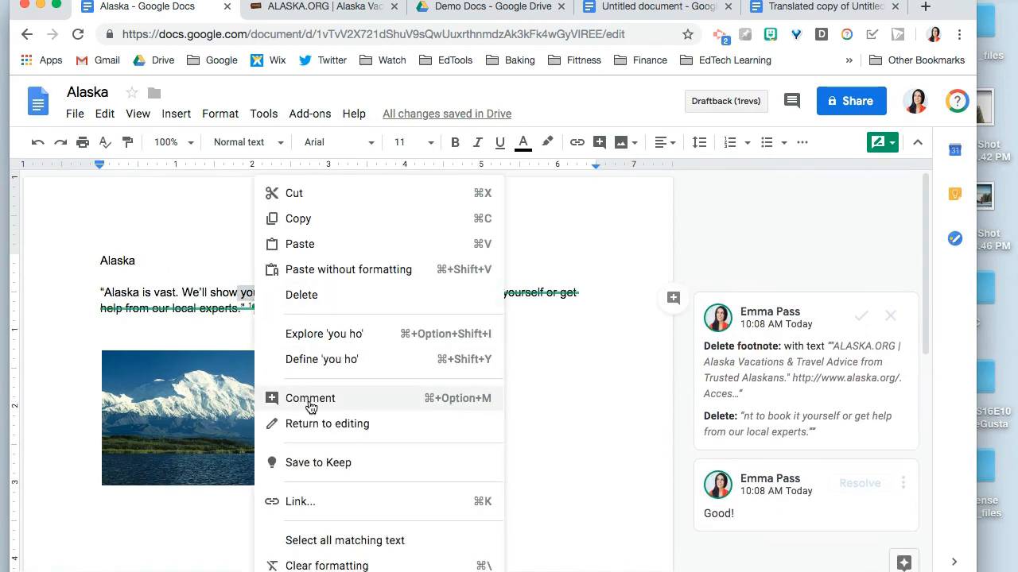
{"action": "left_click", "coordinate": [548, 360]}
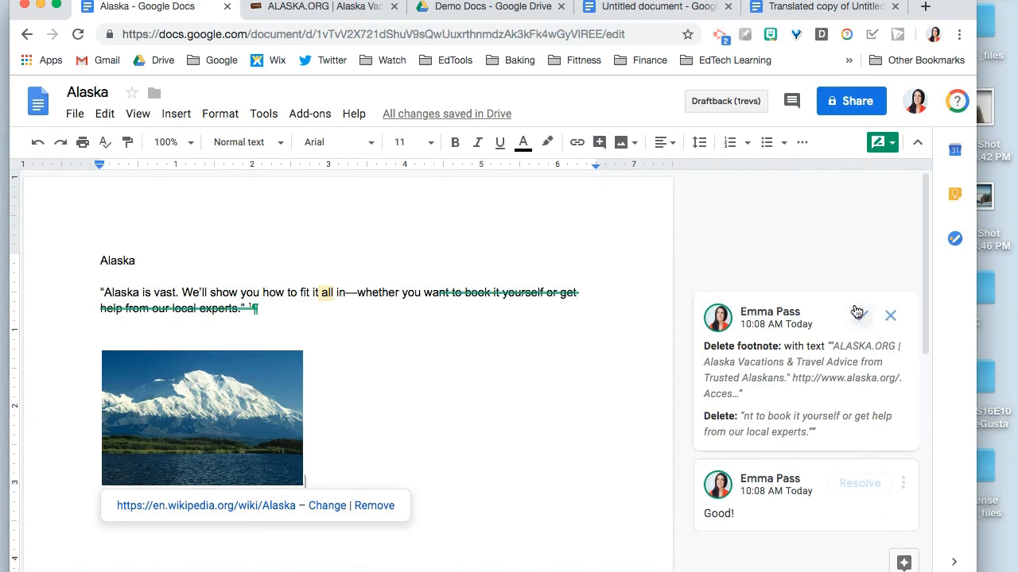
Reject the suggested deletion in the quotation and resolve the "Good!" comment.
{"action": "left_click", "coordinate": [890, 318]}
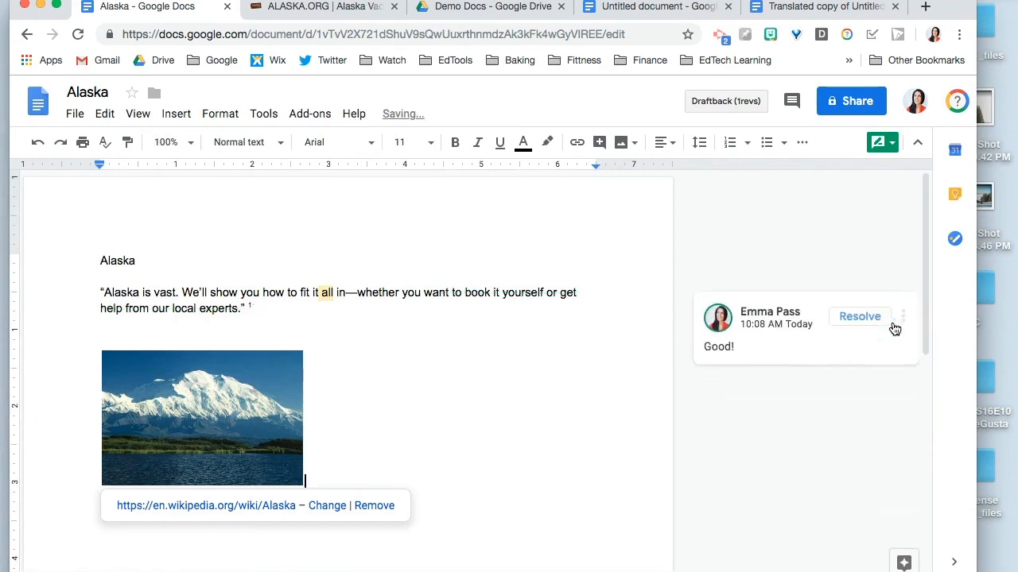
{"action": "left_click", "coordinate": [873, 322]}
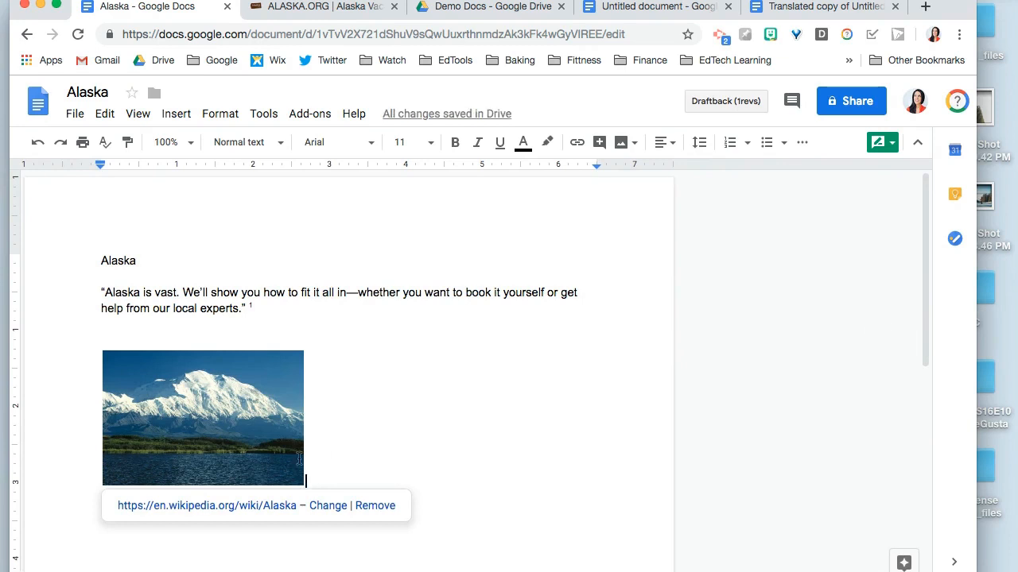
Open the document's version history and expand the detailed versions under the current version.
{"action": "left_click", "coordinate": [76, 115]}
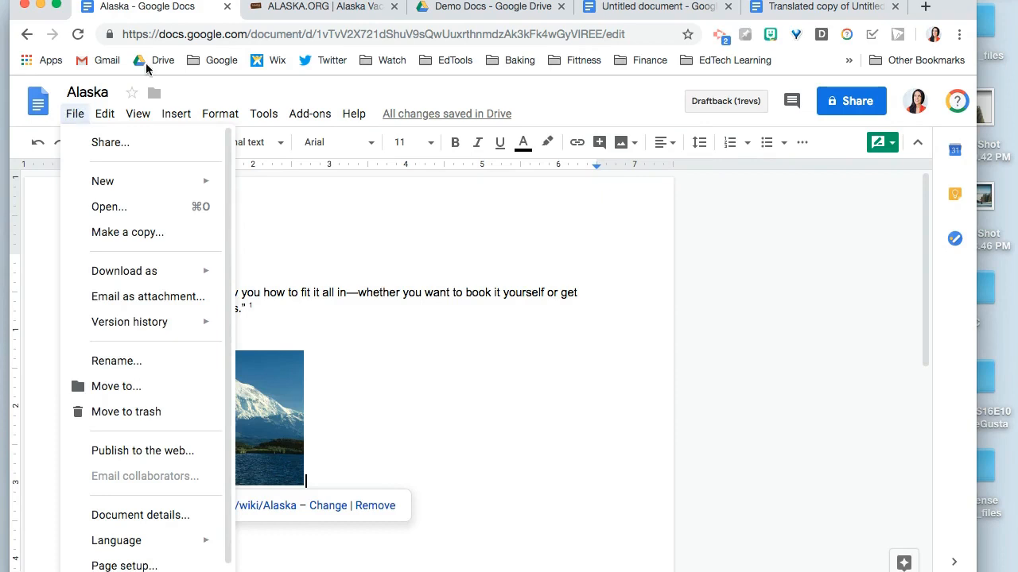
{"action": "mouse_move", "coordinate": [458, 121]}
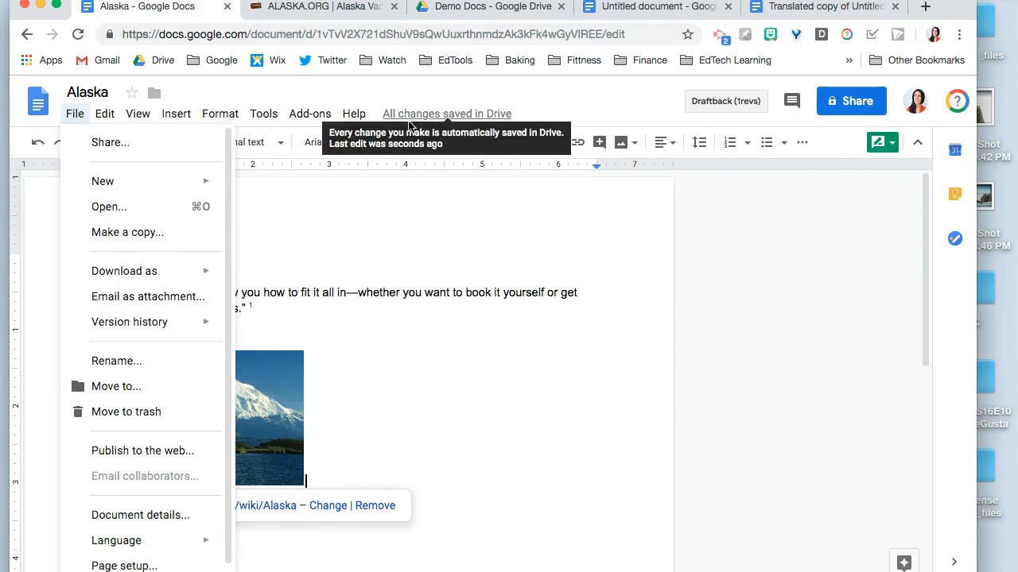
{"action": "left_click", "coordinate": [461, 121]}
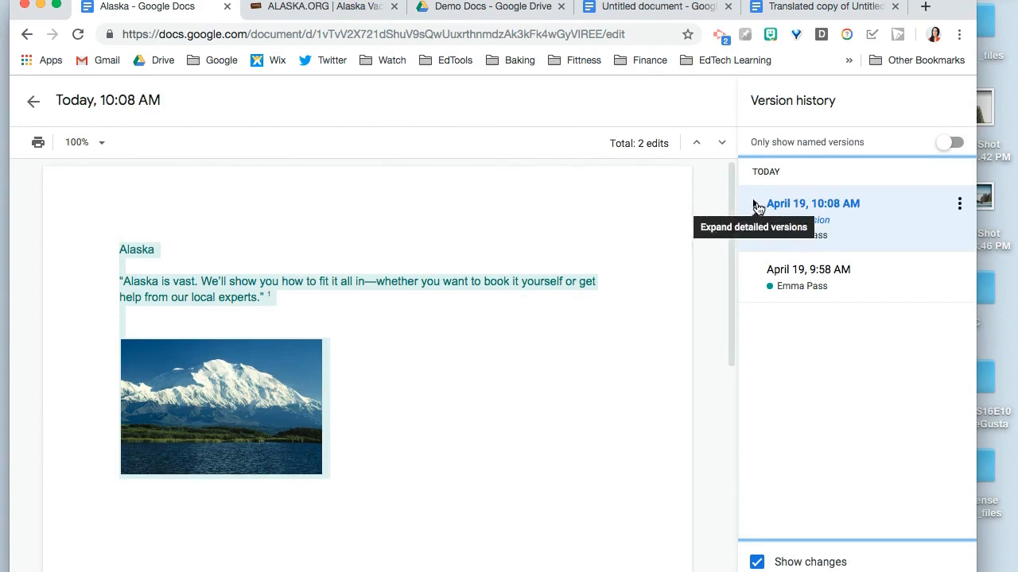
{"action": "left_click", "coordinate": [756, 205]}
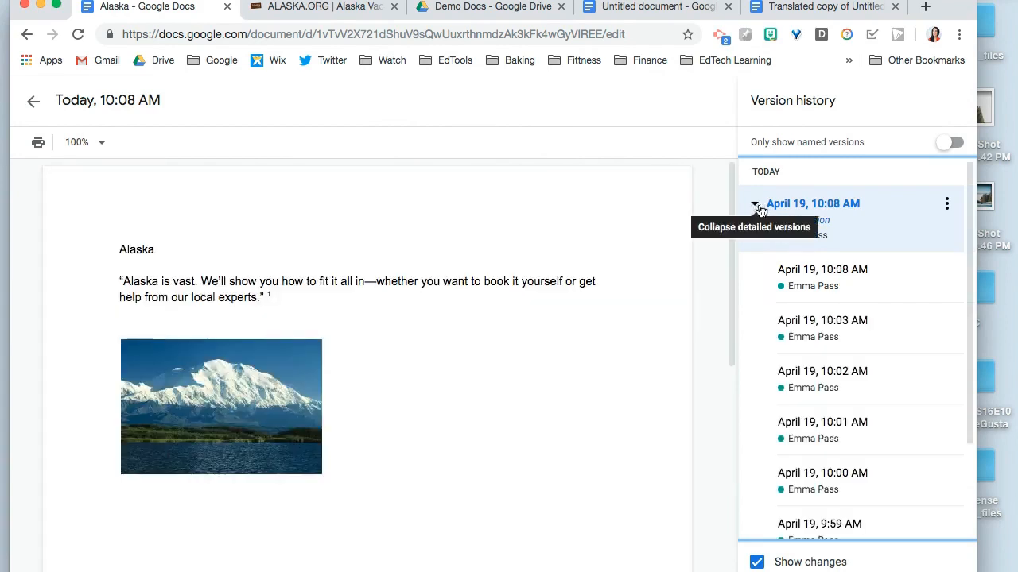
Examine the changes in each detailed version in turn, from 10:08 AM back to 10:00 AM.
{"action": "left_click", "coordinate": [828, 285]}
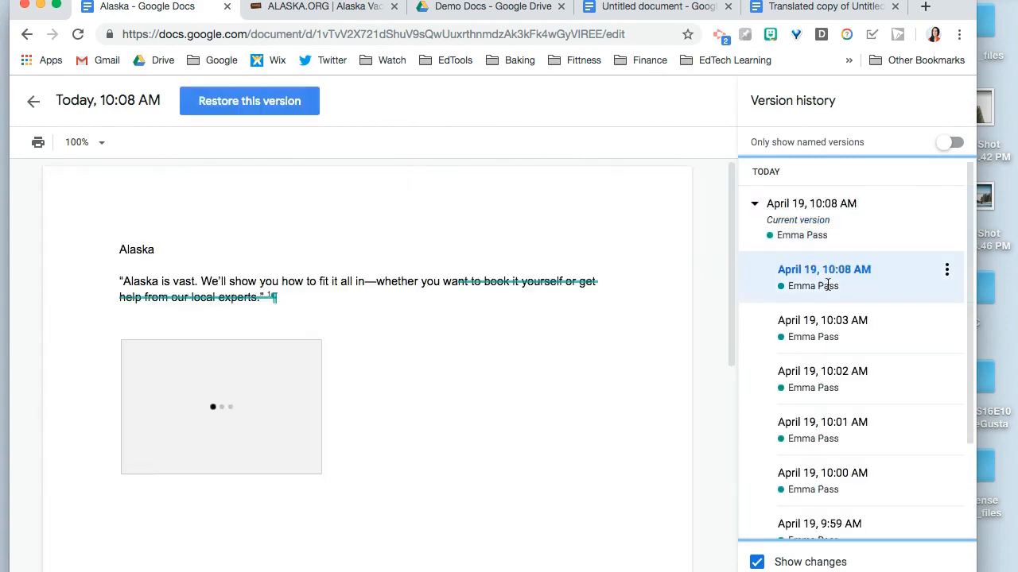
{"action": "left_click", "coordinate": [829, 350]}
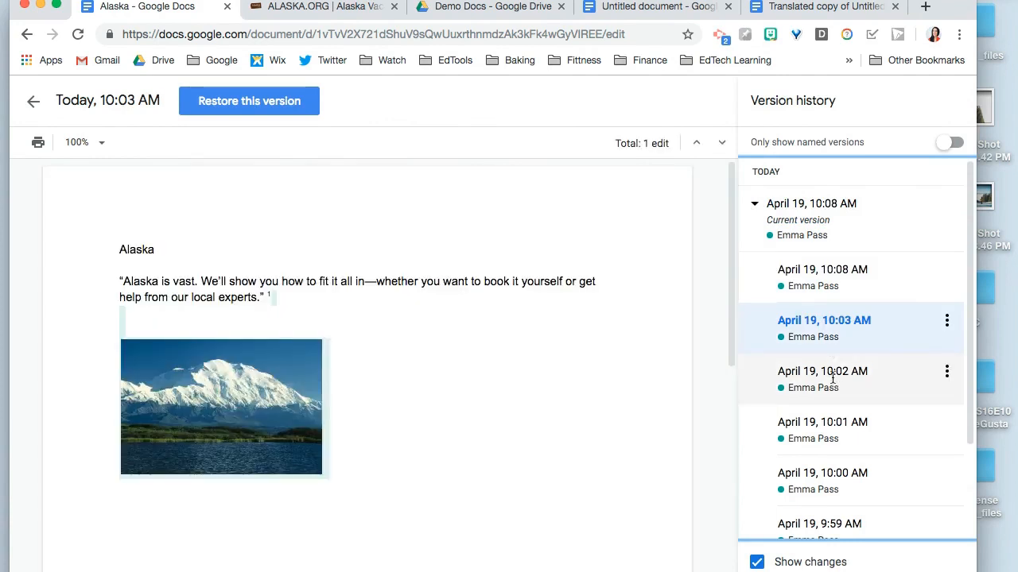
{"action": "left_click", "coordinate": [832, 380]}
{"action": "left_click", "coordinate": [833, 432]}
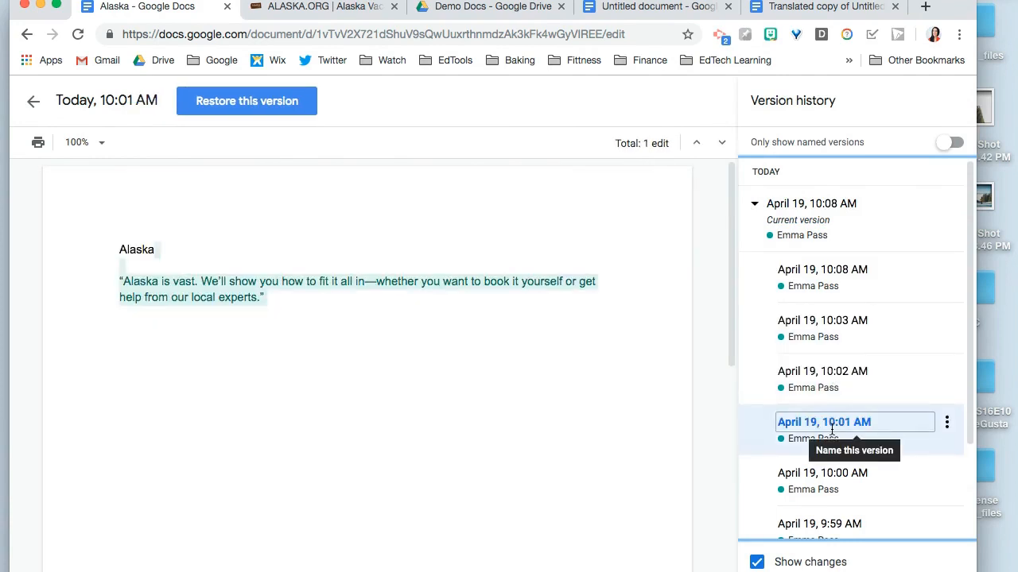
{"action": "left_click", "coordinate": [795, 483]}
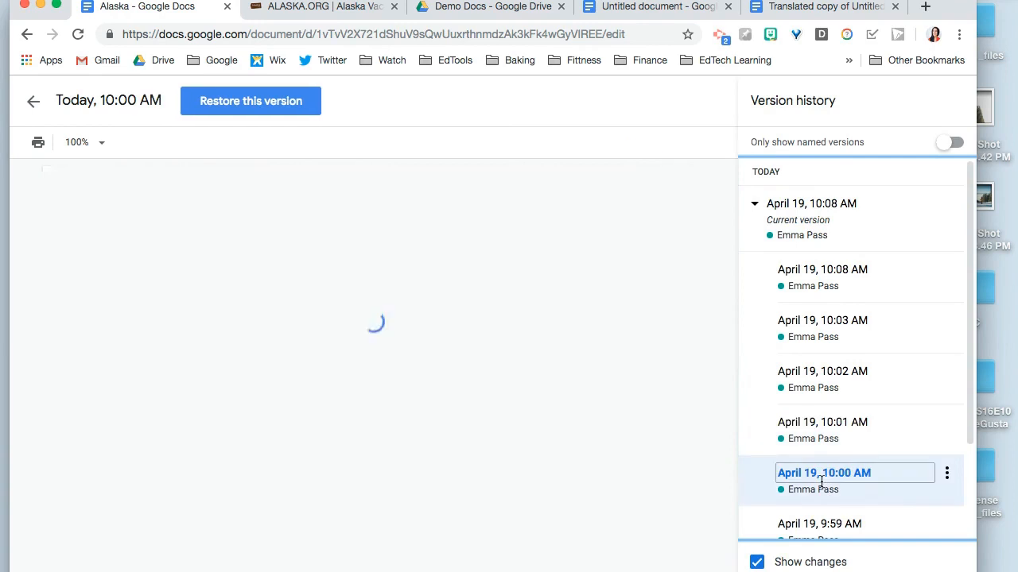
Review the versions from 10:08 AM back to 10:01 AM again and return to the document without restoring any.
{"action": "left_click", "coordinate": [818, 280]}
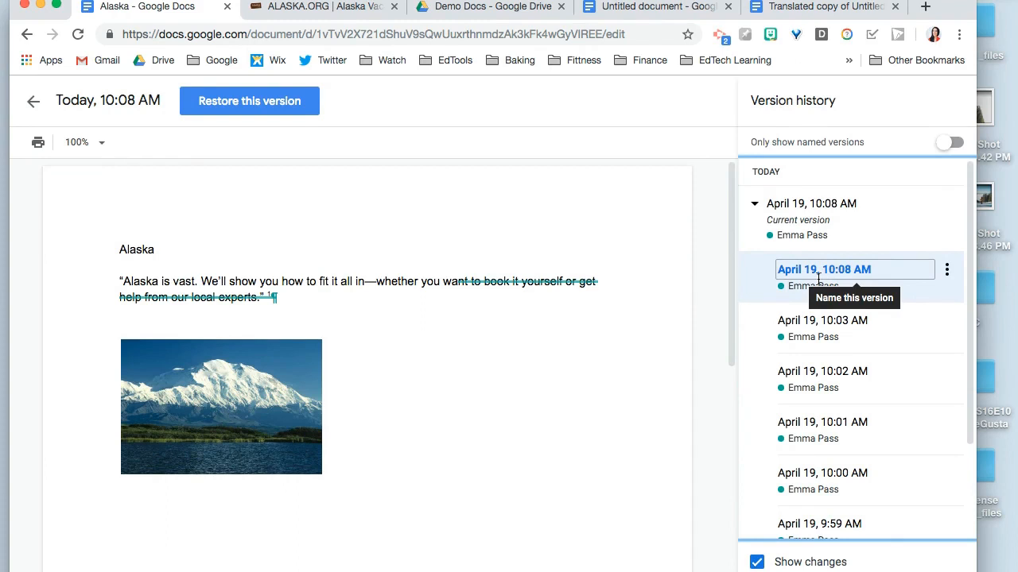
{"action": "left_click", "coordinate": [828, 327]}
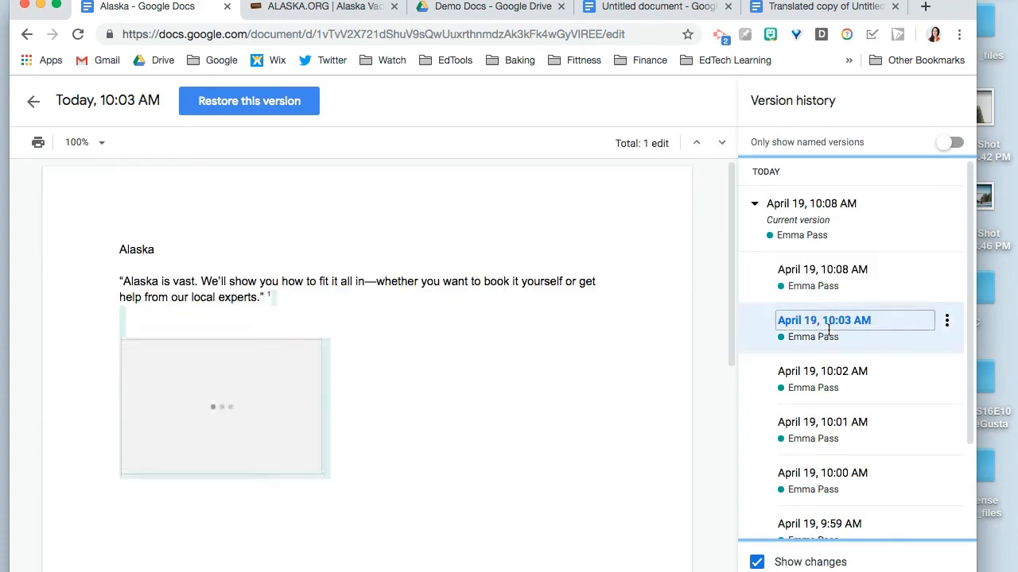
{"action": "left_click", "coordinate": [842, 375]}
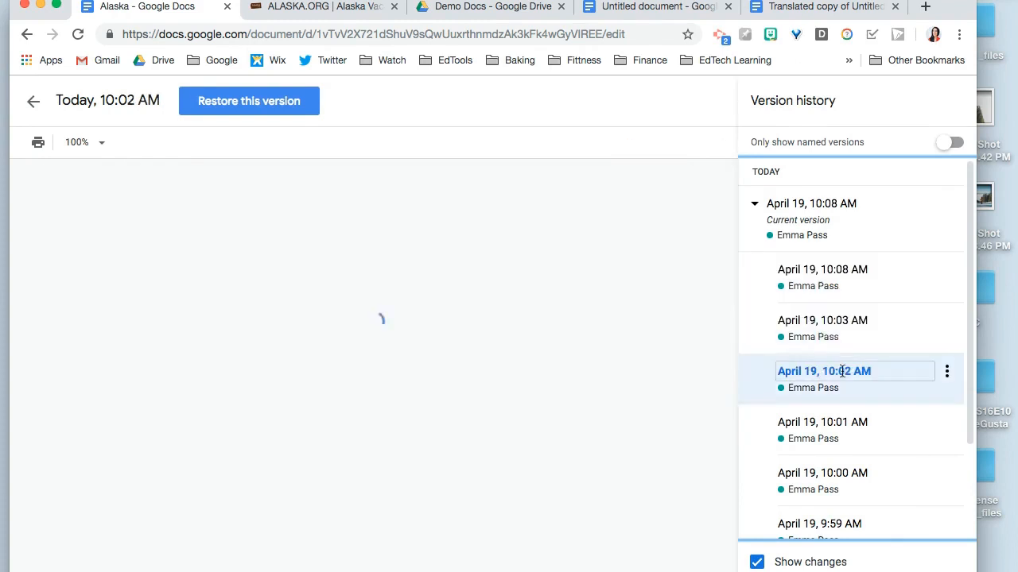
{"action": "left_click", "coordinate": [857, 426]}
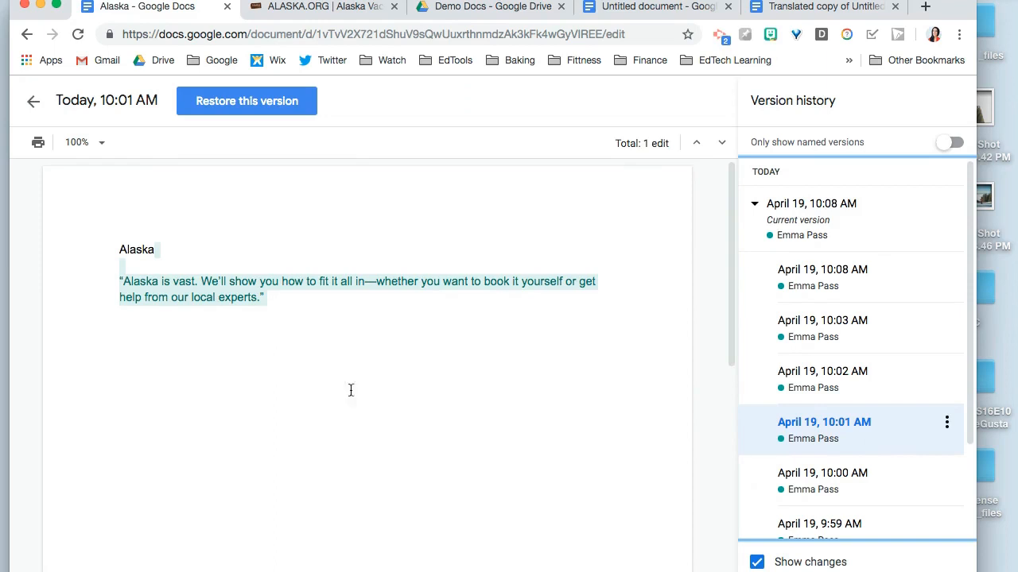
{"action": "left_click", "coordinate": [34, 105]}
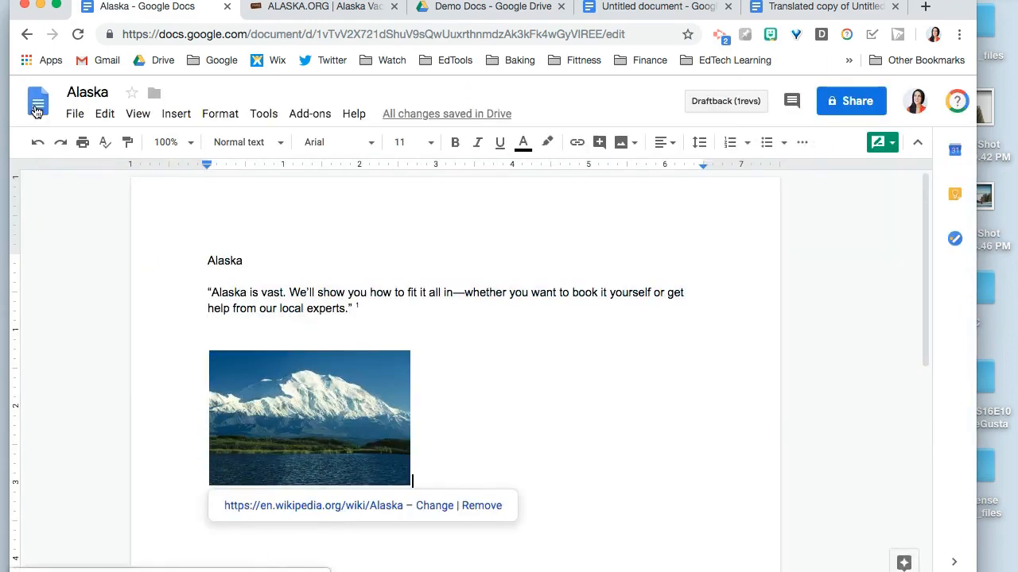
Insert two blank paragraphs above the "Alaska" heading as a suggested edit.
{"action": "left_click", "coordinate": [206, 259]}
{"action": "key", "text": "Return"}
{"action": "key", "text": "Return"}
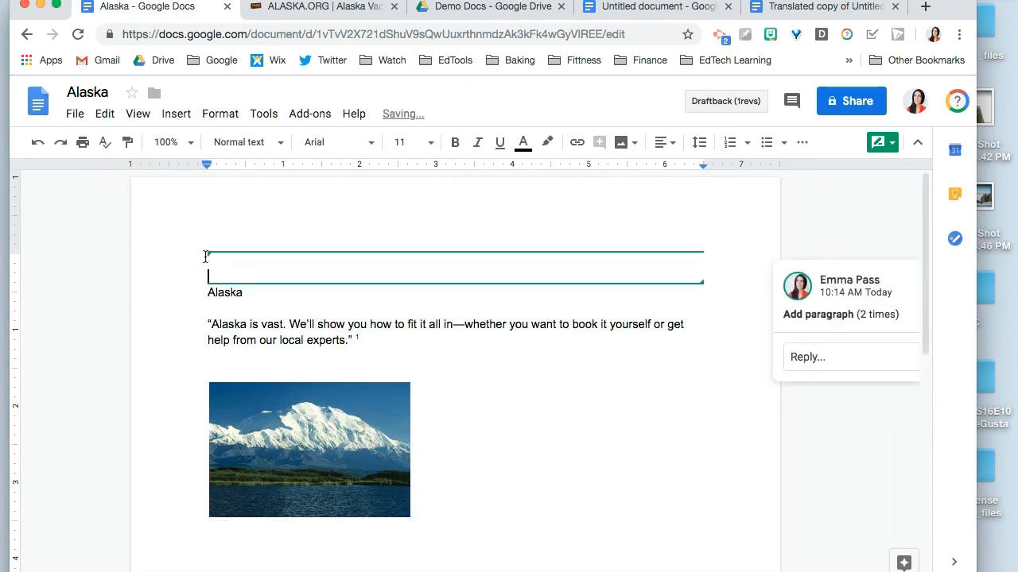
Switch the document to Editing mode and insert four blank lines above the "Alaska" heading, placing the cursor on the top line.
{"action": "left_click", "coordinate": [883, 143]}
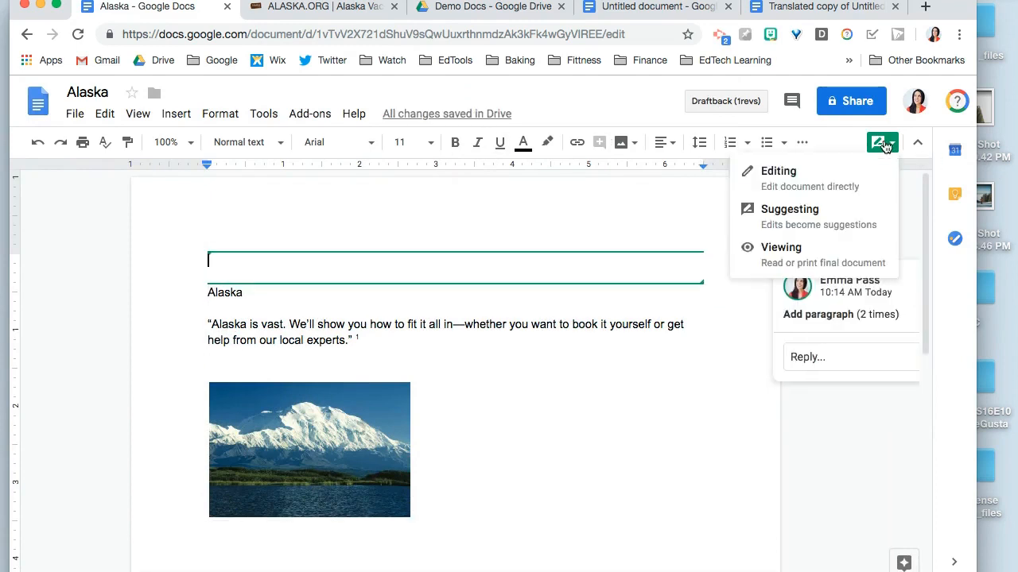
{"action": "left_click", "coordinate": [869, 168]}
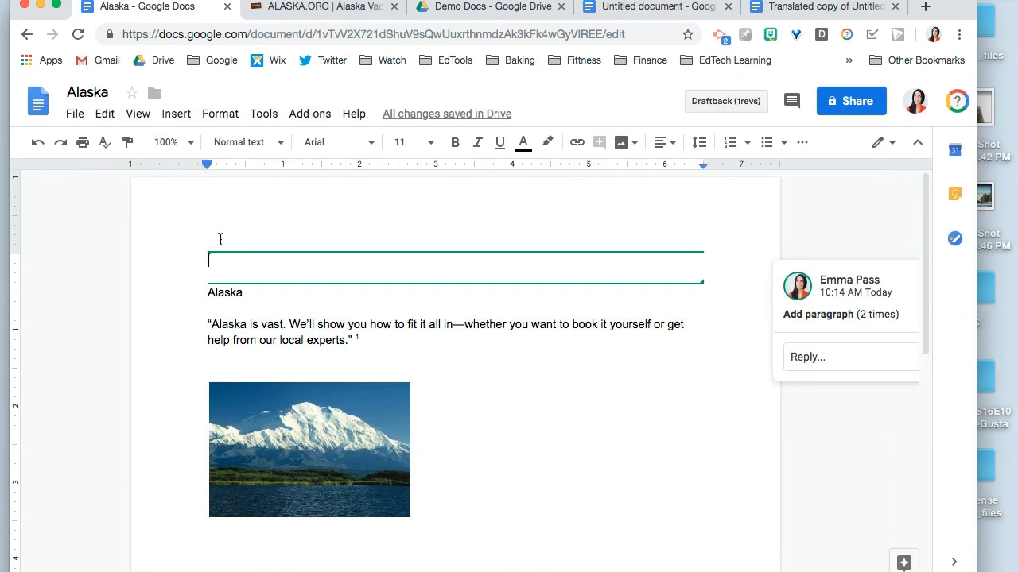
{"action": "key", "text": "Return"}
{"action": "key", "text": "Return"}
{"action": "key", "text": "Return"}
{"action": "key", "text": "Return"}
{"action": "key", "text": "Up"}
{"action": "key", "text": "Up"}
{"action": "key", "text": "Up"}
{"action": "key", "text": "Up"}
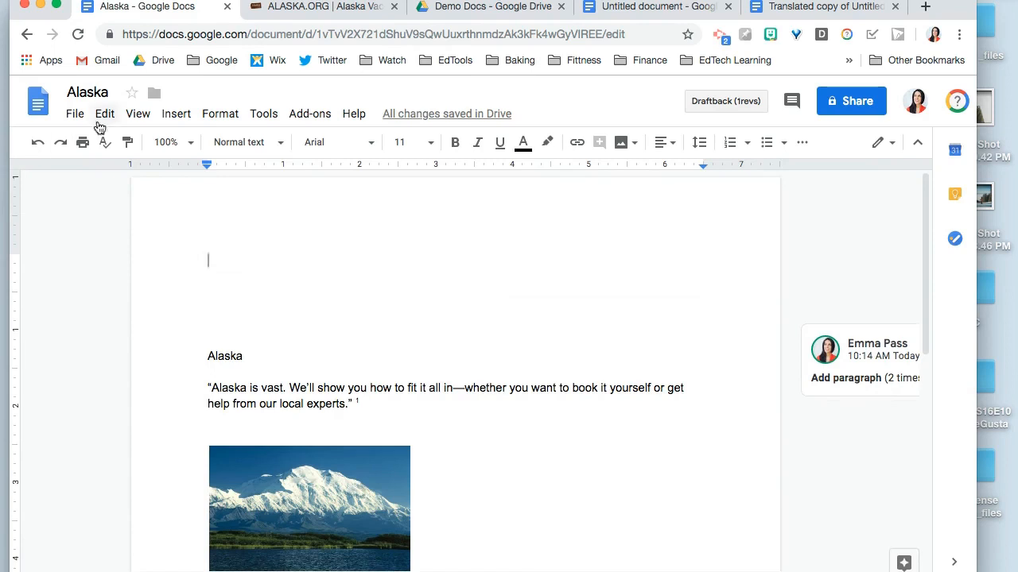
Insert a 2 x 2 table at the top of the document and fill its first column with "Poster" and "Worksheet".
{"action": "left_click", "coordinate": [173, 120]}
{"action": "mouse_move", "coordinate": [186, 167]}
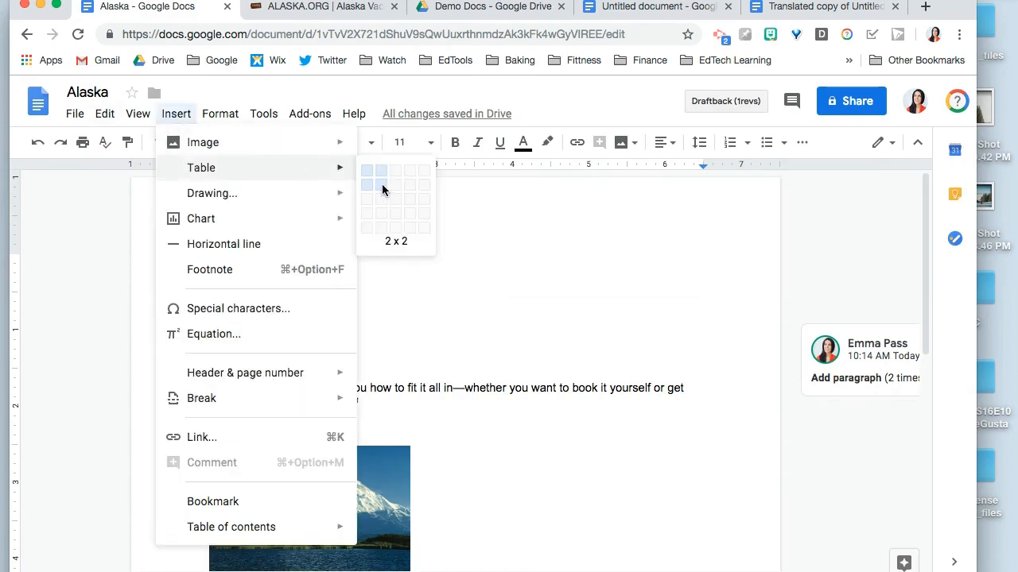
{"action": "left_click", "coordinate": [382, 184]}
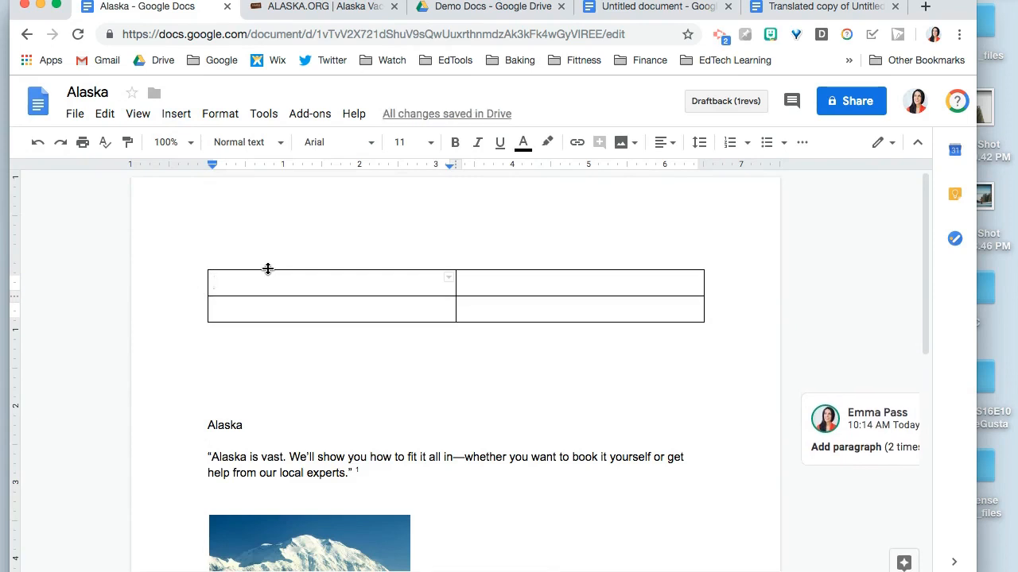
{"action": "type", "text": "Poster"}
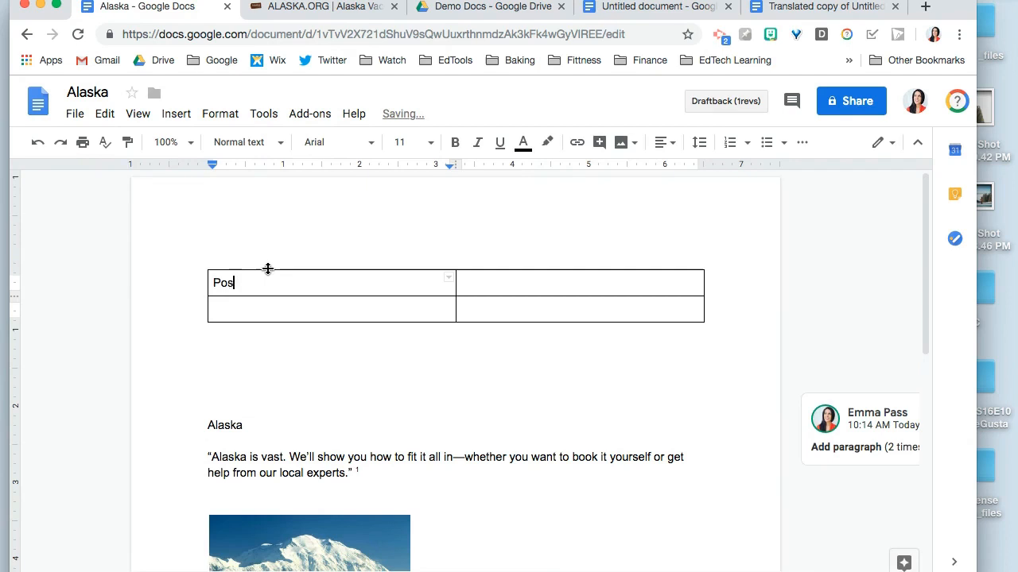
{"action": "left_click", "coordinate": [269, 303]}
{"action": "type", "text": "Worksheet"}
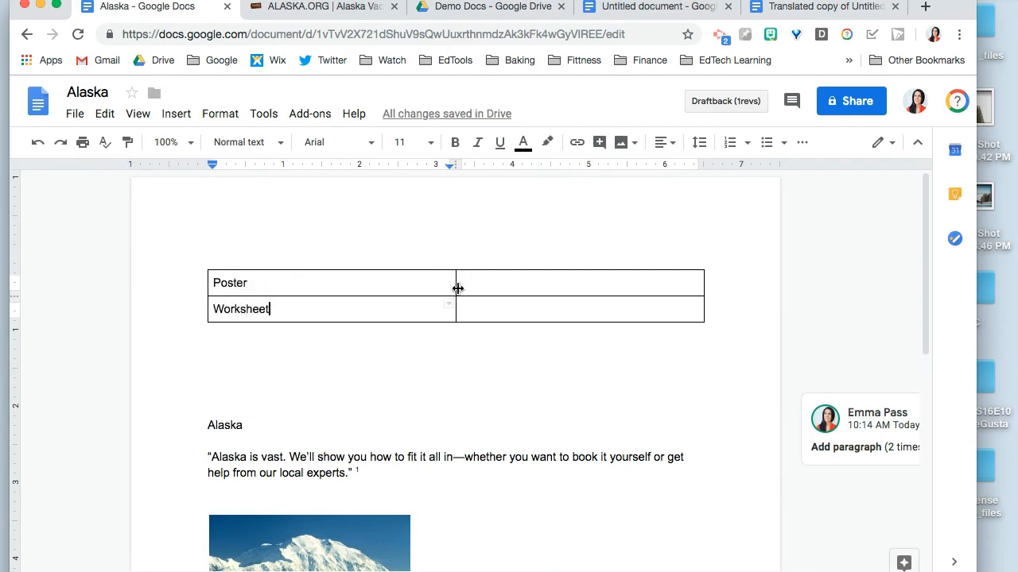
Narrow the table's first column to about 1.4 inches and enter "Slides, Drawing, Jamboard" in the cell beside "Poster".
{"action": "left_click_drag", "start_coordinate": [455, 287], "coordinate": [318, 286]}
{"action": "left_click", "coordinate": [401, 288]}
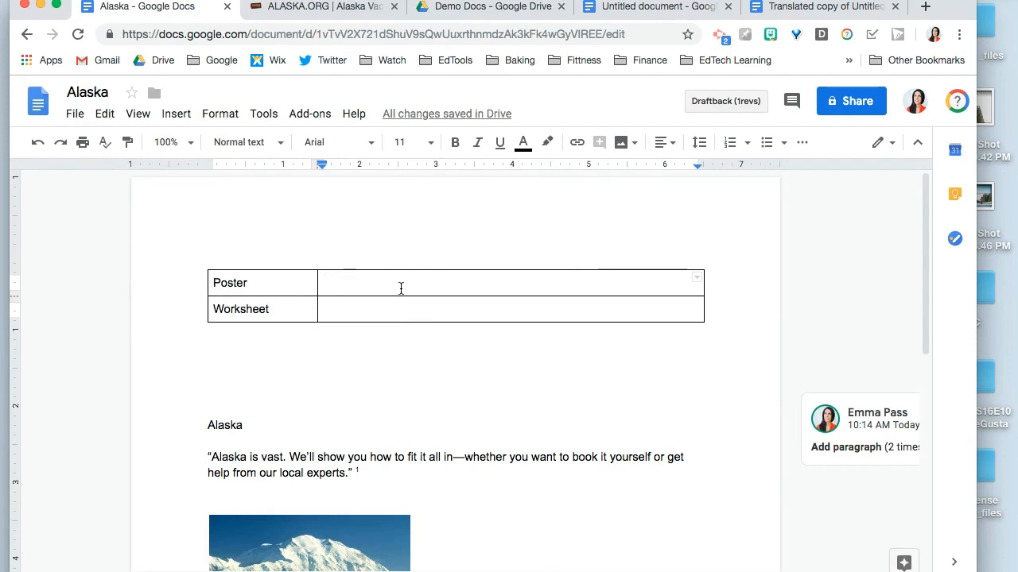
{"action": "type", "text": "Sl"}
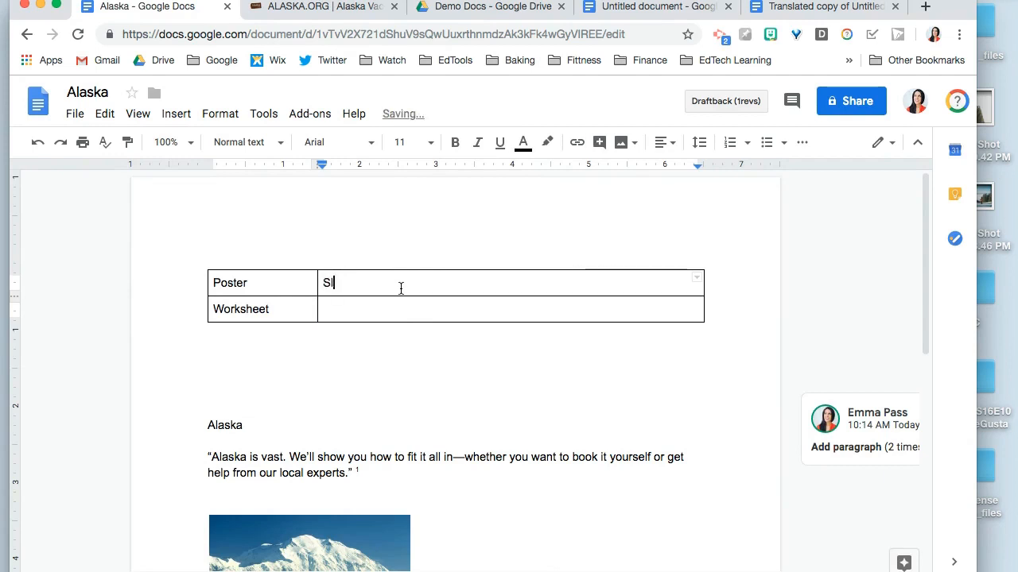
{"action": "type", "text": "ides, Drawing, J"}
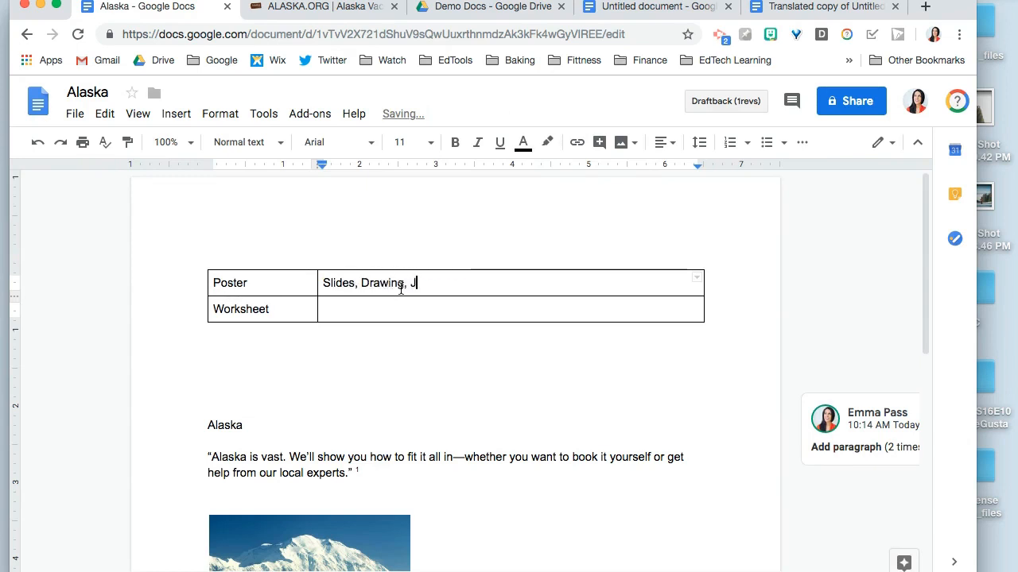
{"action": "type", "text": "amboard"}
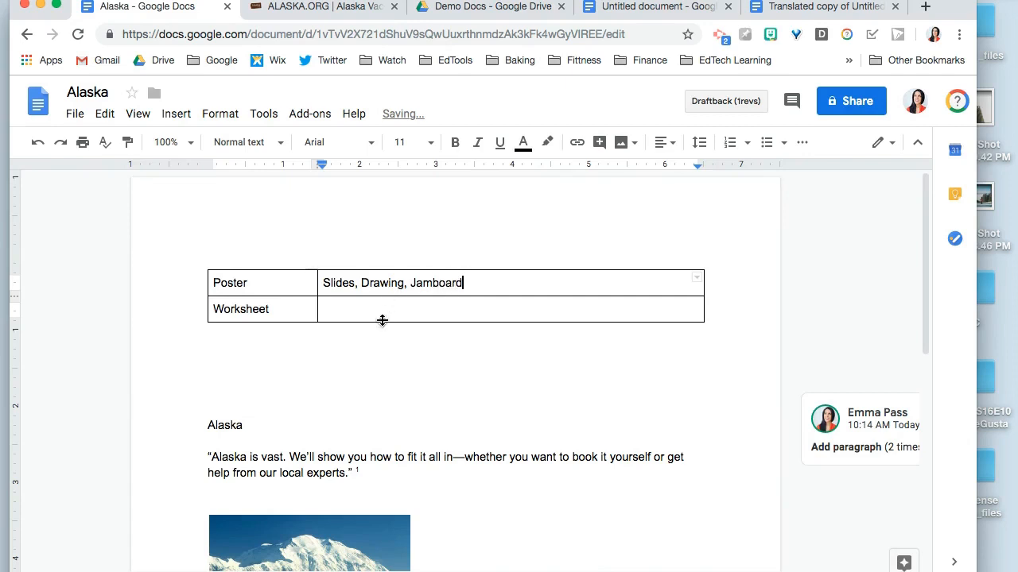
Enter "Slides, Forms" in the cell beside "Worksheet" and place the cursor below the table.
{"action": "left_click", "coordinate": [380, 312]}
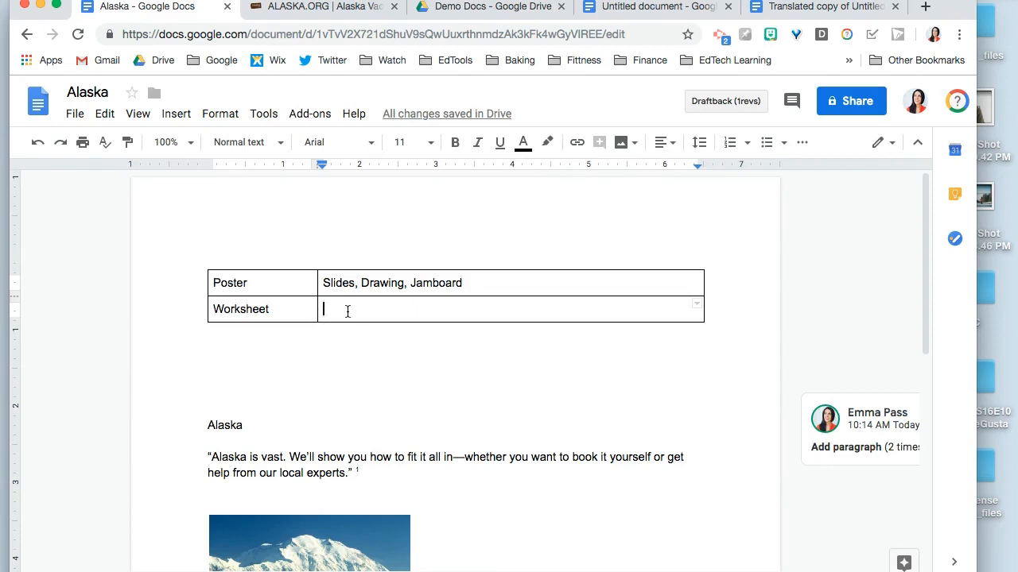
{"action": "type", "text": "Slides, "}
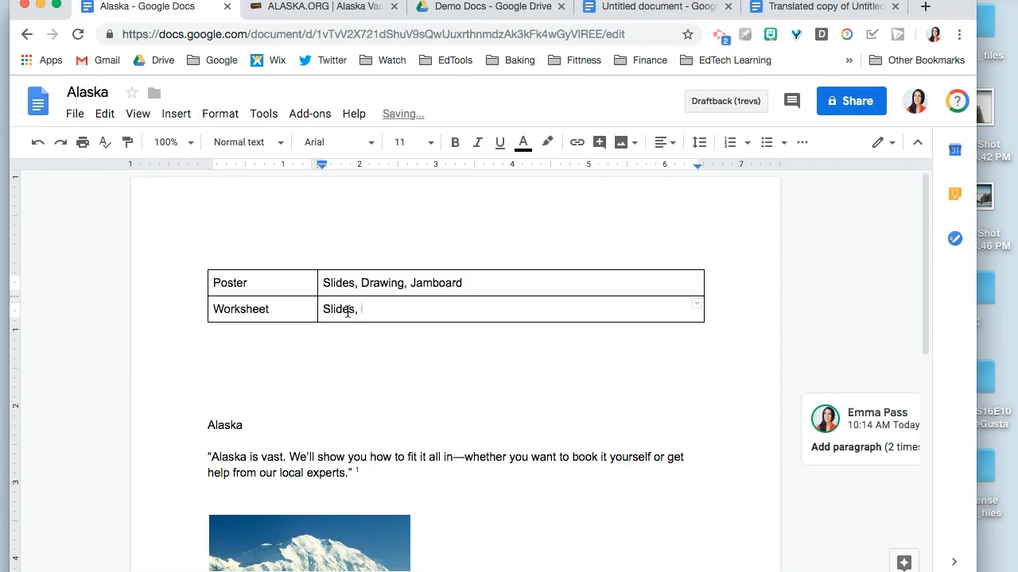
{"action": "type", "text": "Forms"}
{"action": "left_click", "coordinate": [295, 376]}
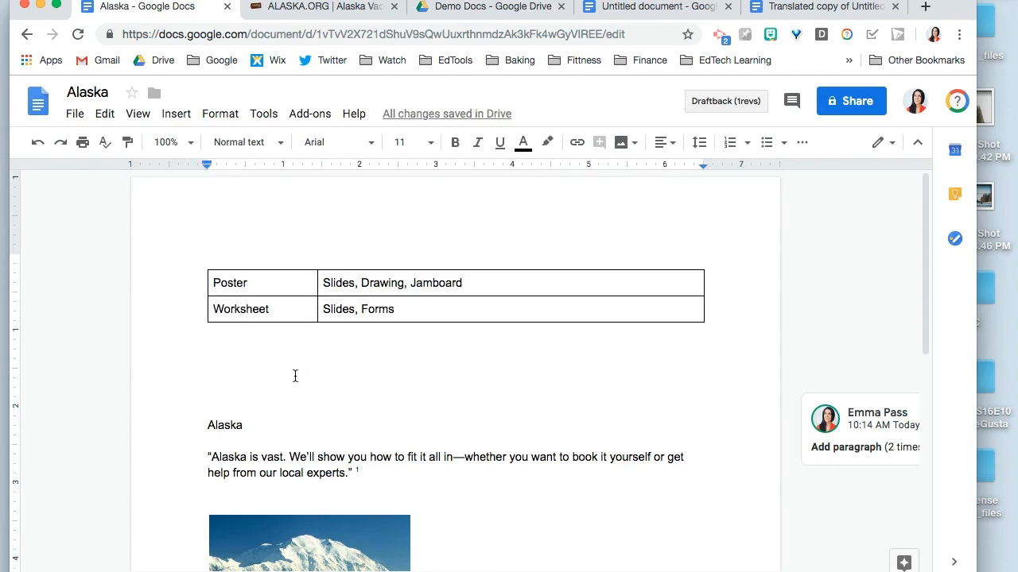